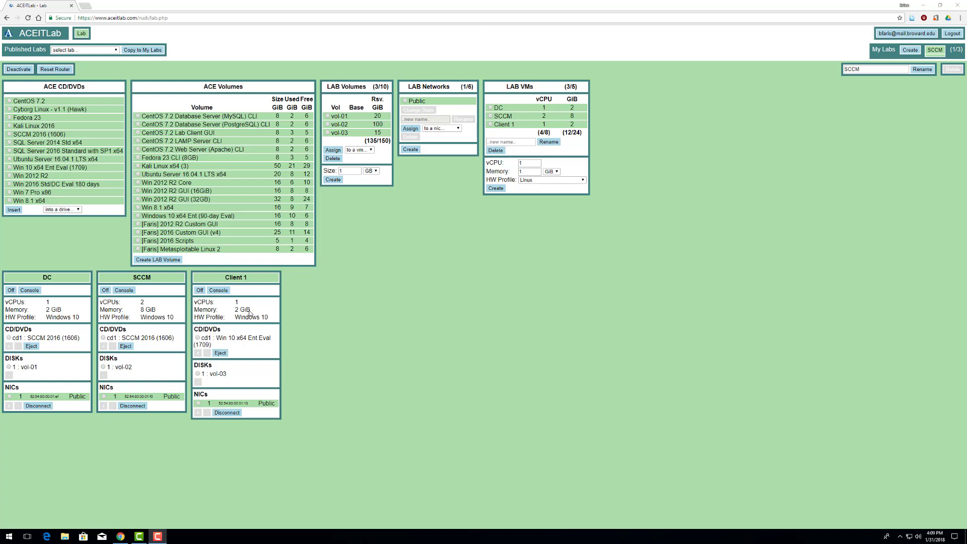
# - Delete the Client 1 virtual machine, leaving only DC and SCCM in the lab
pyautogui.click(250, 277)
pyautogui.click(490, 125)
pyautogui.click(496, 151)
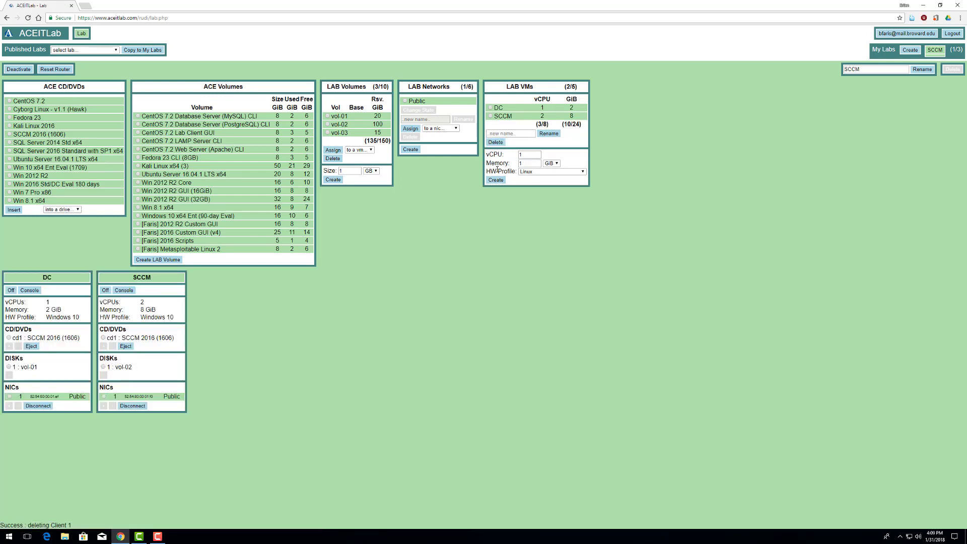
# - Create a new VM with the Windows 10 / Server 2016 hardware profile (1 vCPU, 2 GiB)
pyautogui.click(526, 172)
pyautogui.click(536, 203)
pyautogui.hotkey('shift', 'Tab')
pyautogui.click(500, 183)
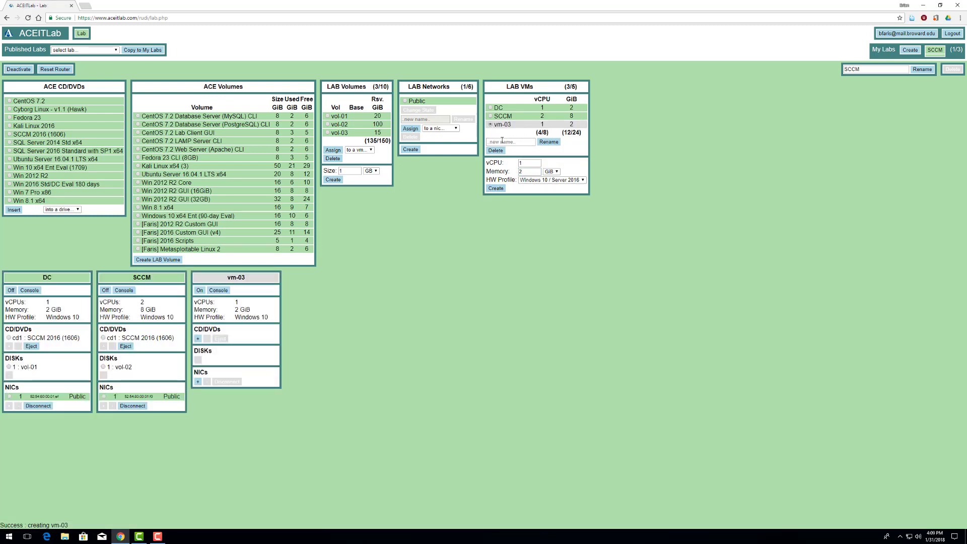
# - Rename vm-03 to Client 1 and add a CD drive to it
pyautogui.click(504, 142)
pyautogui.write('Client 1')
pyautogui.click(548, 141)
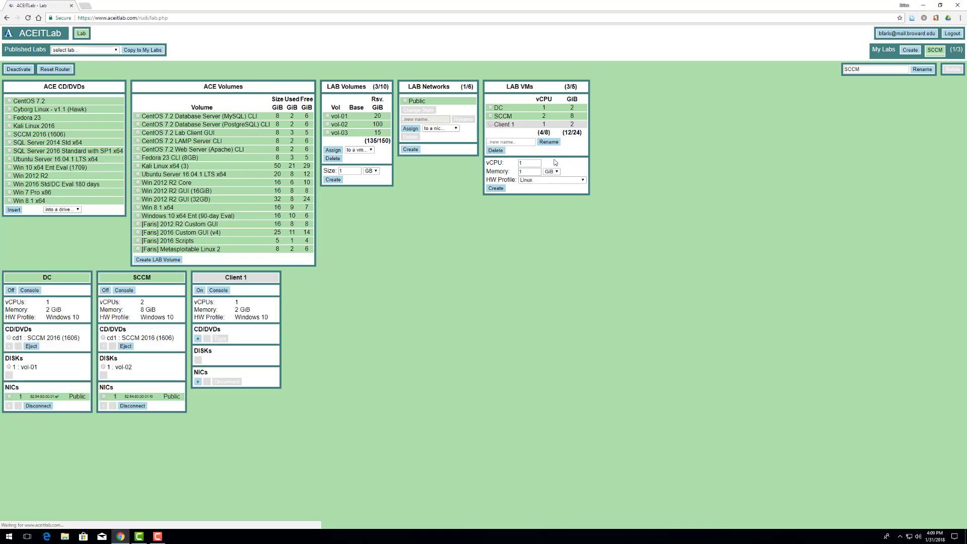
pyautogui.click(198, 338)
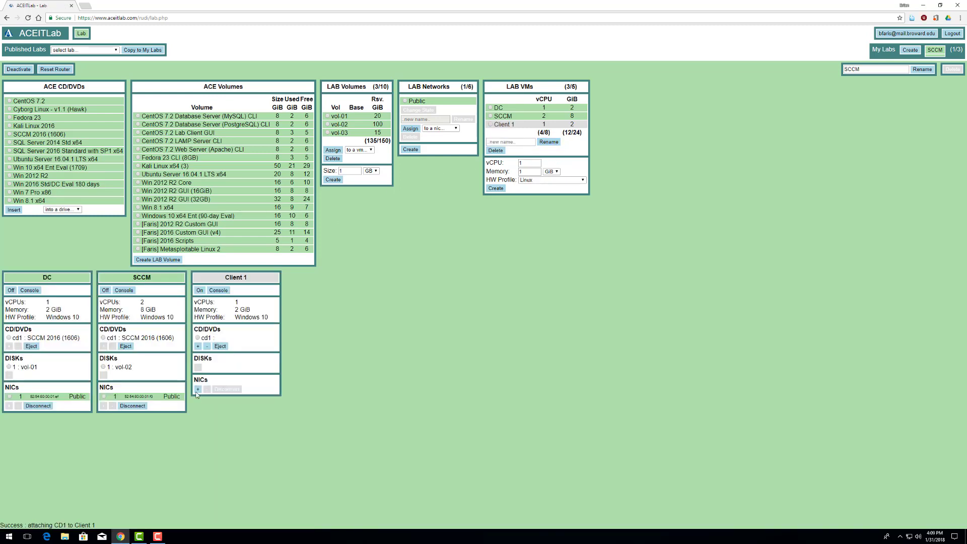
# - Connect a new nic1 on Client 1 to the Public network and delete the old vol-03 volume
pyautogui.click(197, 390)
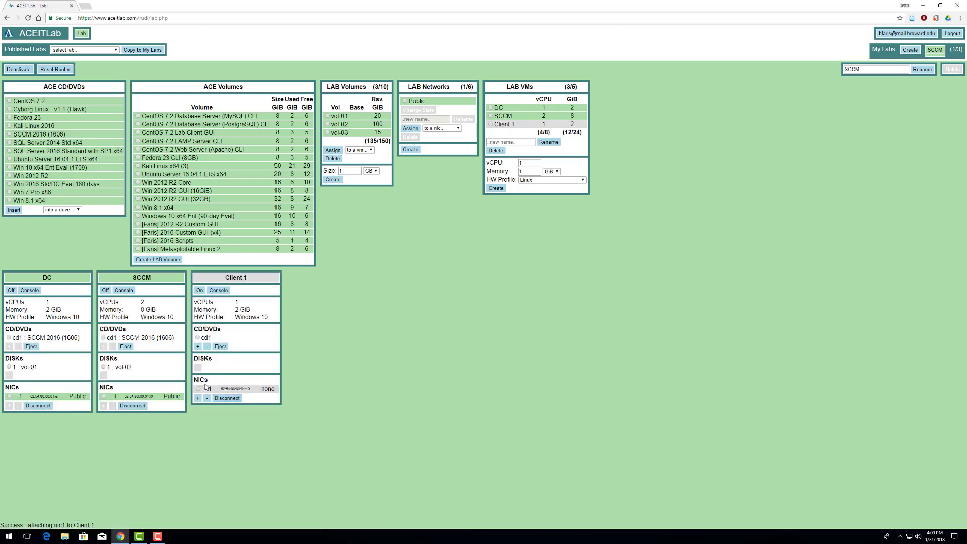
pyautogui.click(405, 102)
pyautogui.click(443, 128)
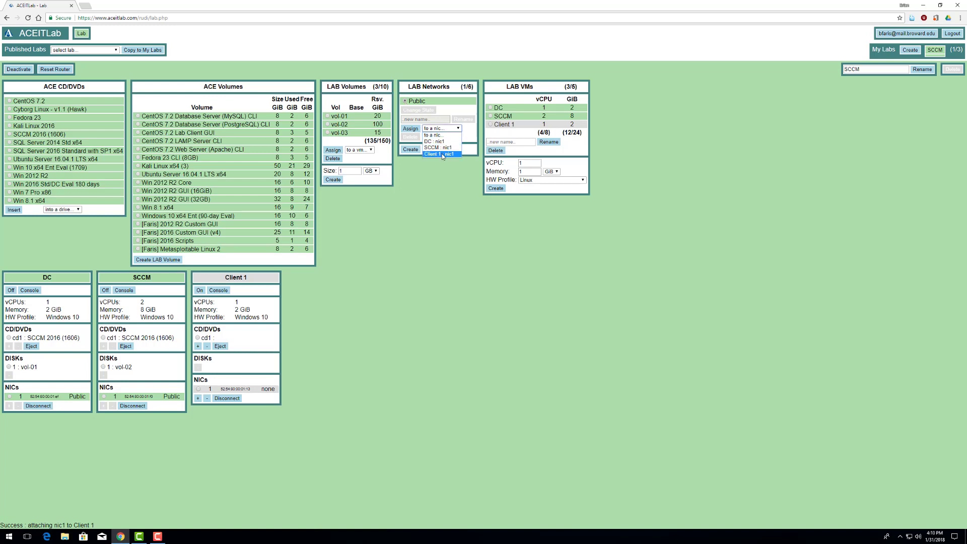
pyautogui.click(443, 155)
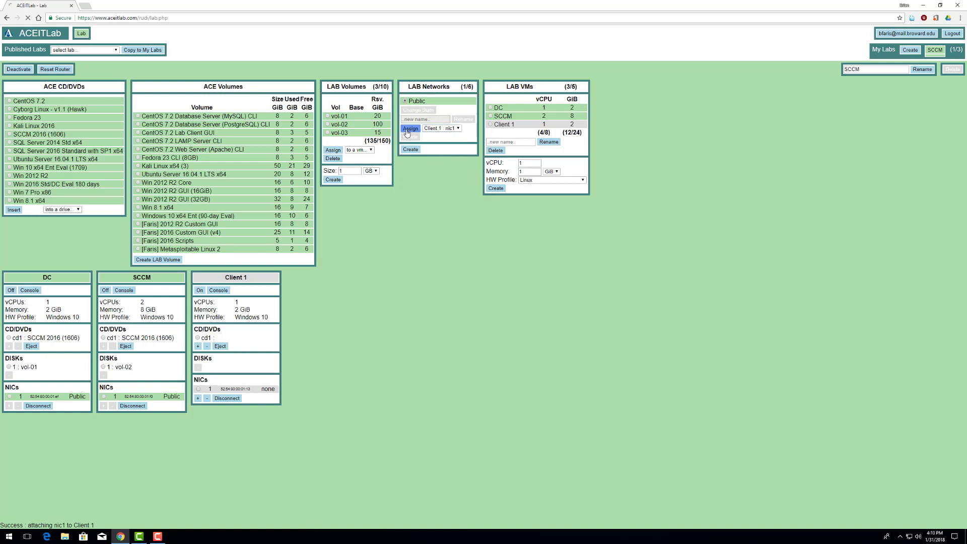
pyautogui.click(327, 133)
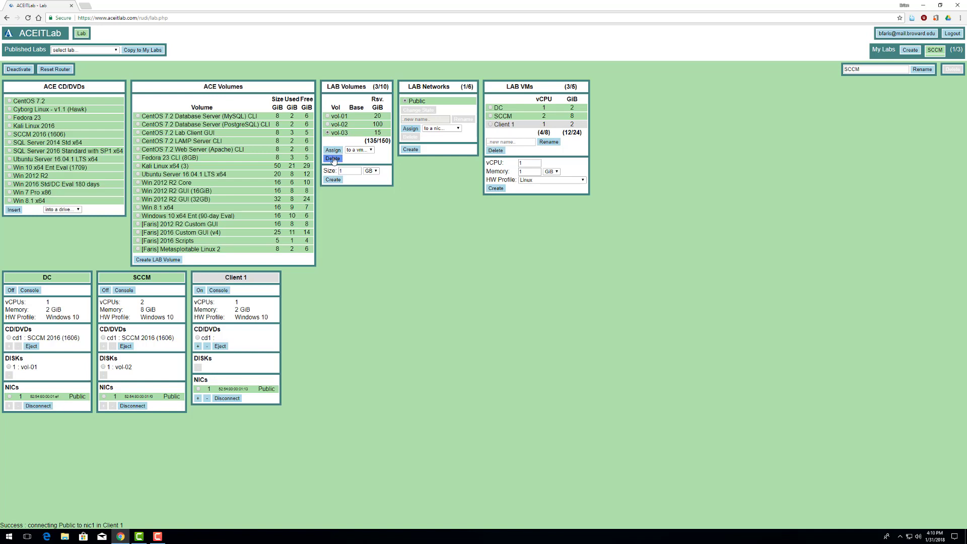
pyautogui.click(336, 160)
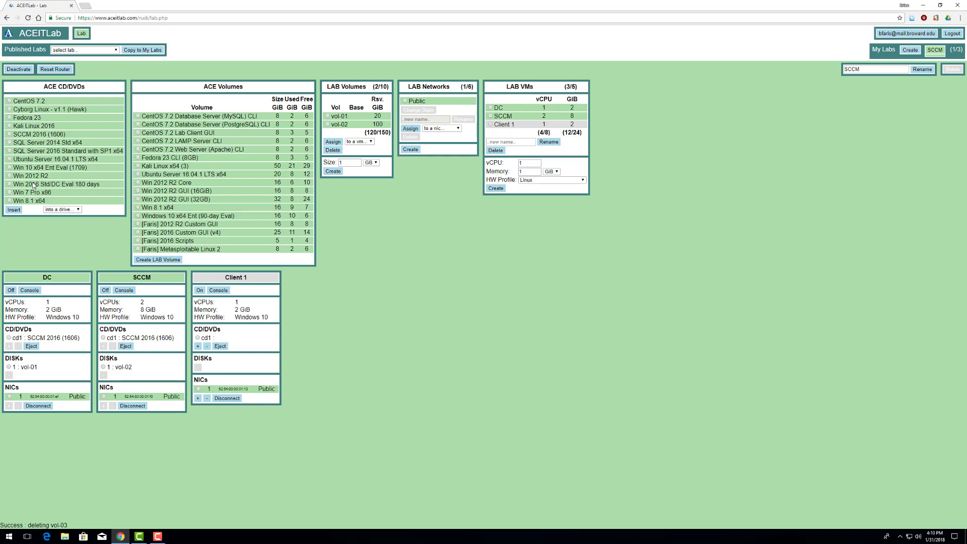
# - Create a 15 GiB vol-03 volume and attach it to Client 1 as a disk
pyautogui.moveTo(355, 161); pyautogui.dragTo(325, 164)
pyautogui.write('15')
pyautogui.click(335, 172)
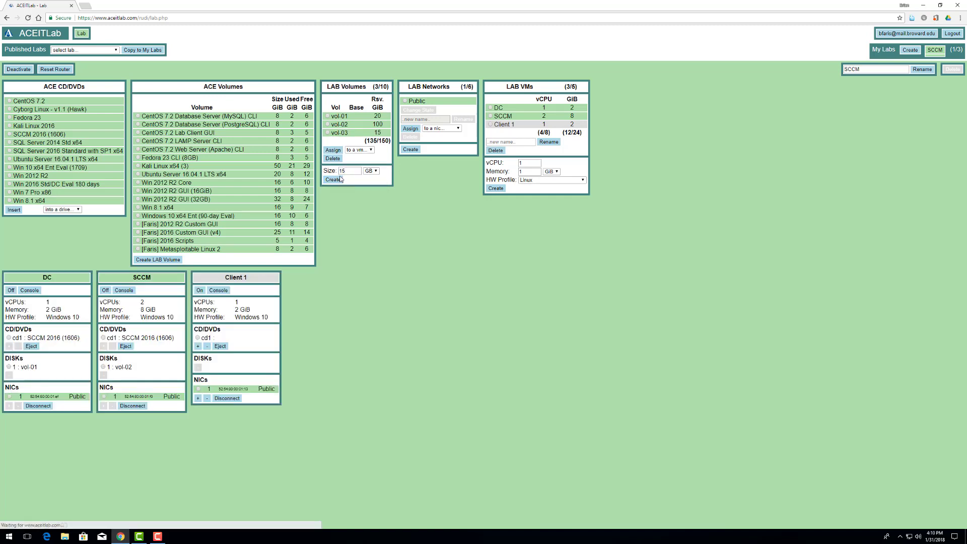
pyautogui.click(360, 150)
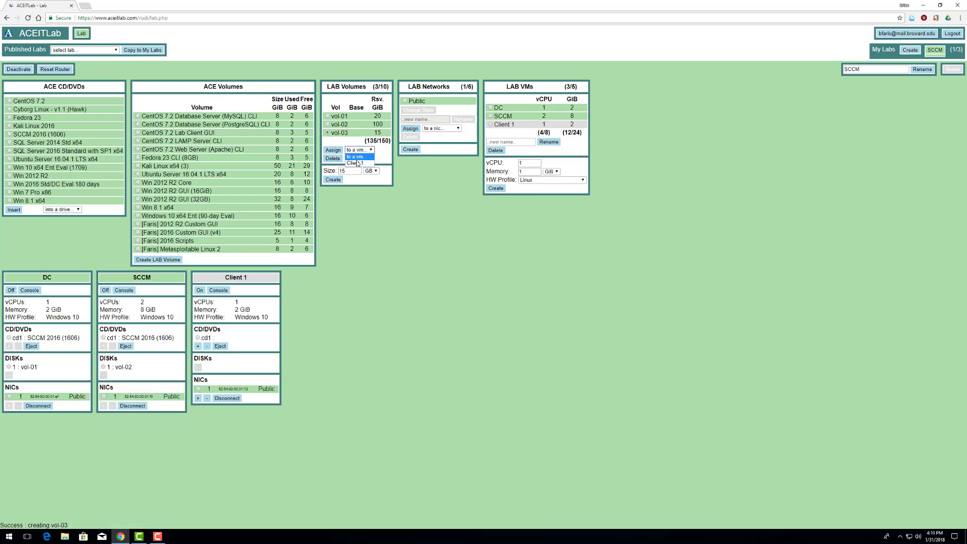
pyautogui.click(355, 162)
pyautogui.click(333, 150)
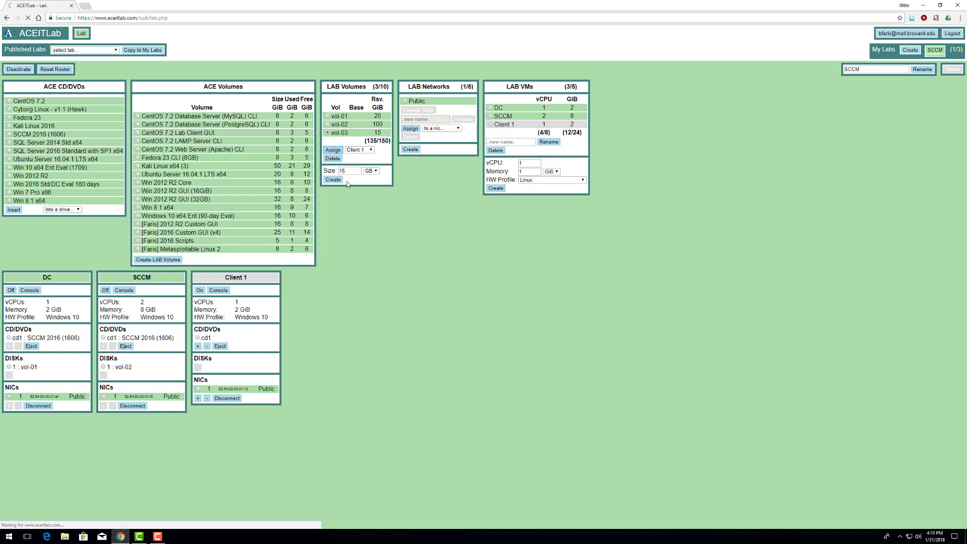
# - Load the Win 10 x64 Ent Eval (1709) disc into Client 1's cd1 drive
pyautogui.click(9, 168)
pyautogui.click(78, 209)
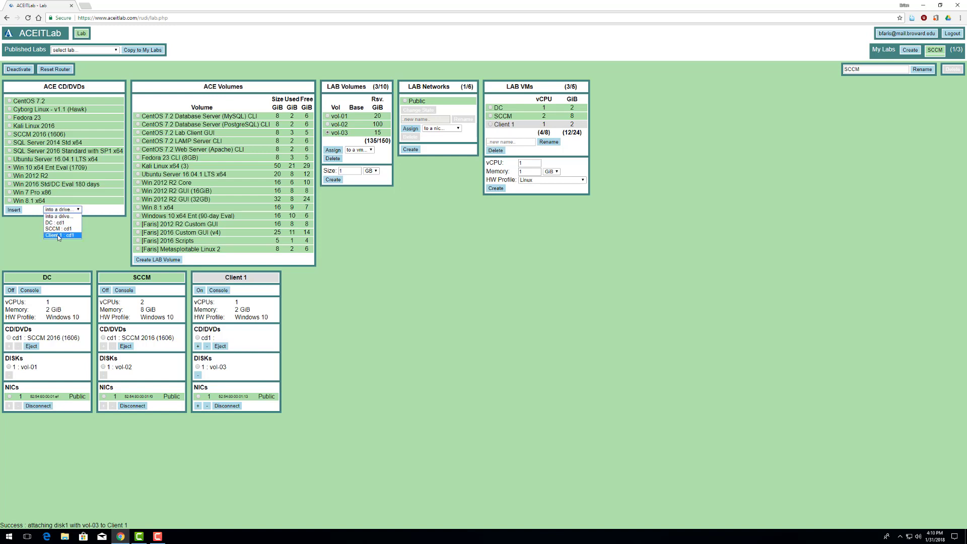
pyautogui.click(58, 234)
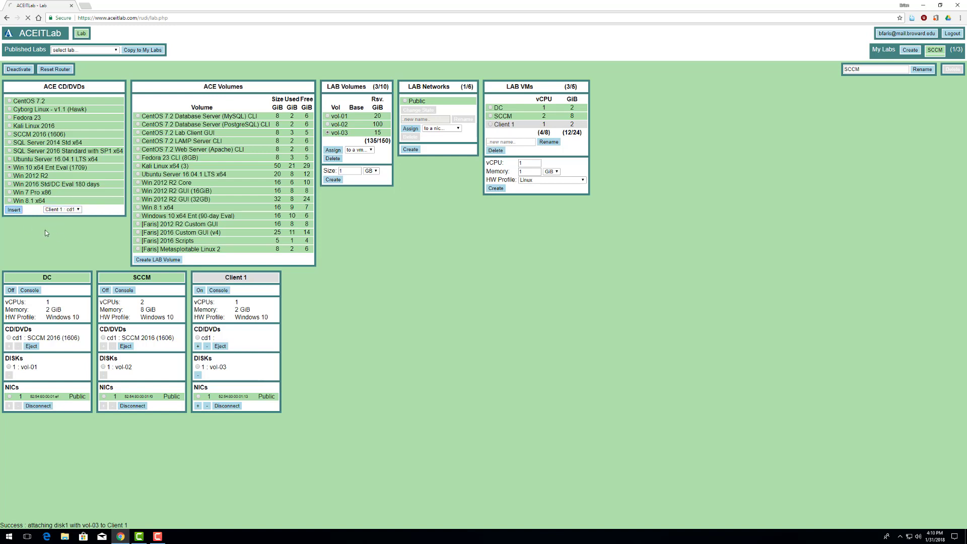
# - Open Client 1's console and power it on to boot the Win 10 installer
pyautogui.click(214, 292)
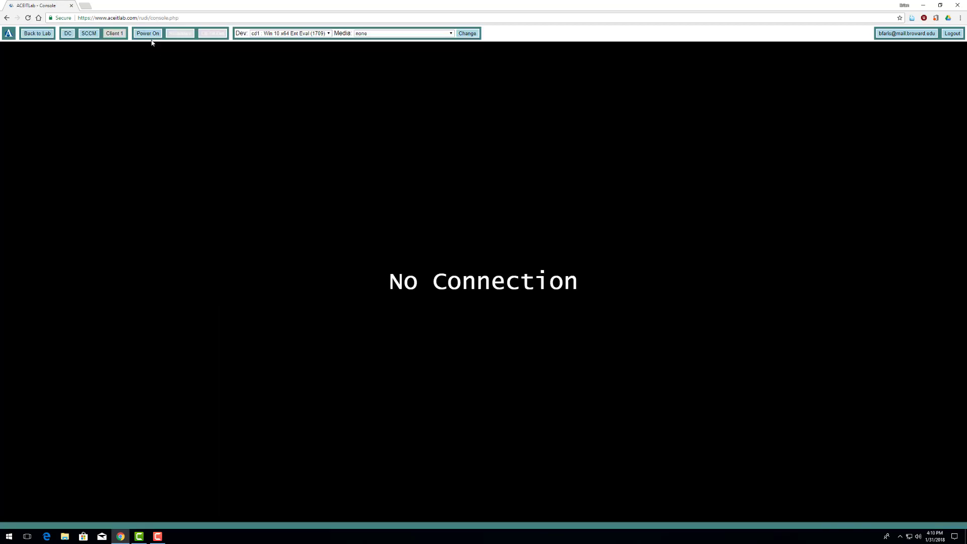
pyautogui.click(148, 34)
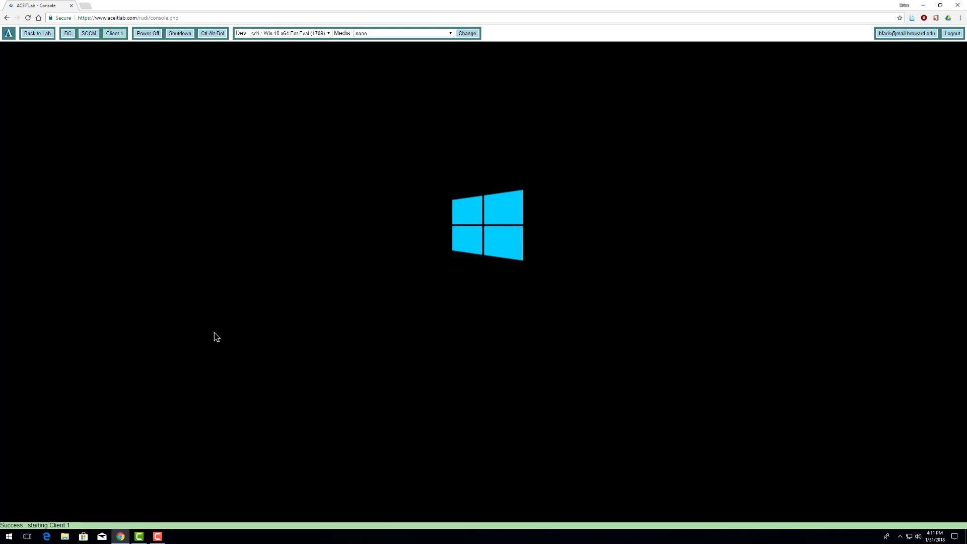
pyautogui.click(157, 537)
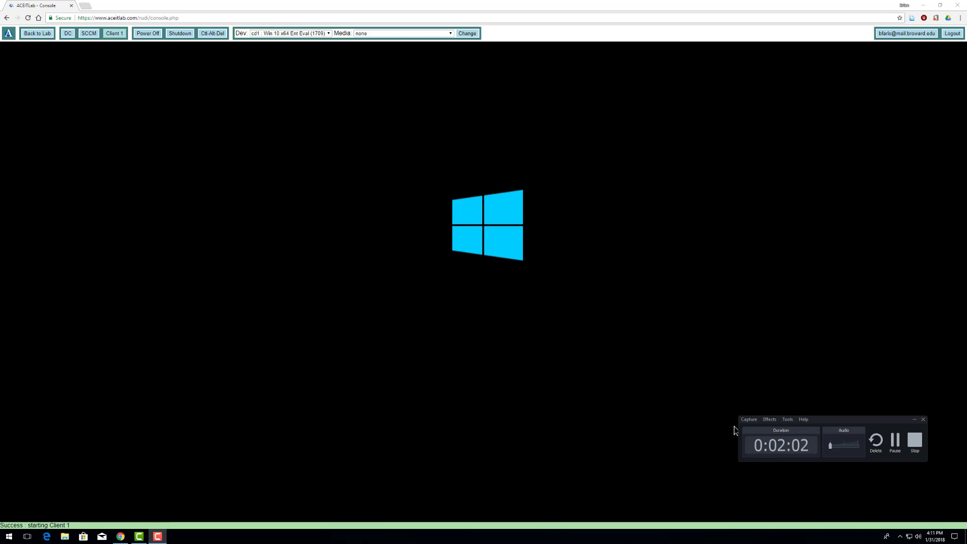
# - Install Windows 10 with default language, accepted license and a Custom install onto the 15 GB drive
pyautogui.click(899, 452)
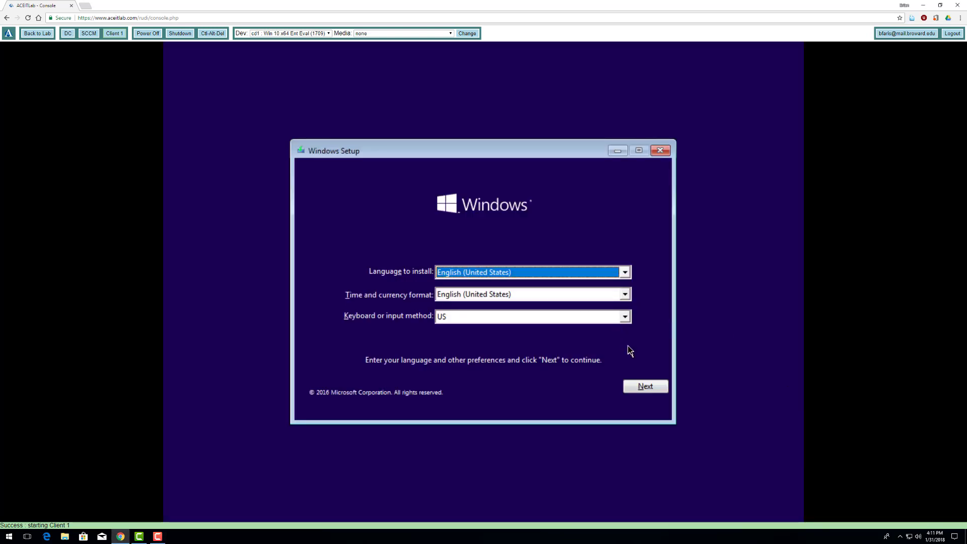
pyautogui.click(640, 388)
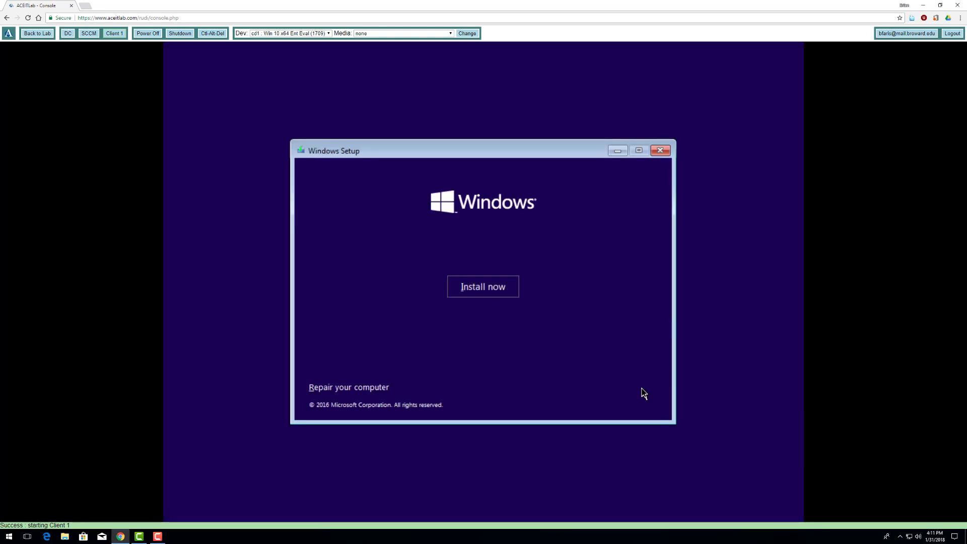
pyautogui.click(498, 290)
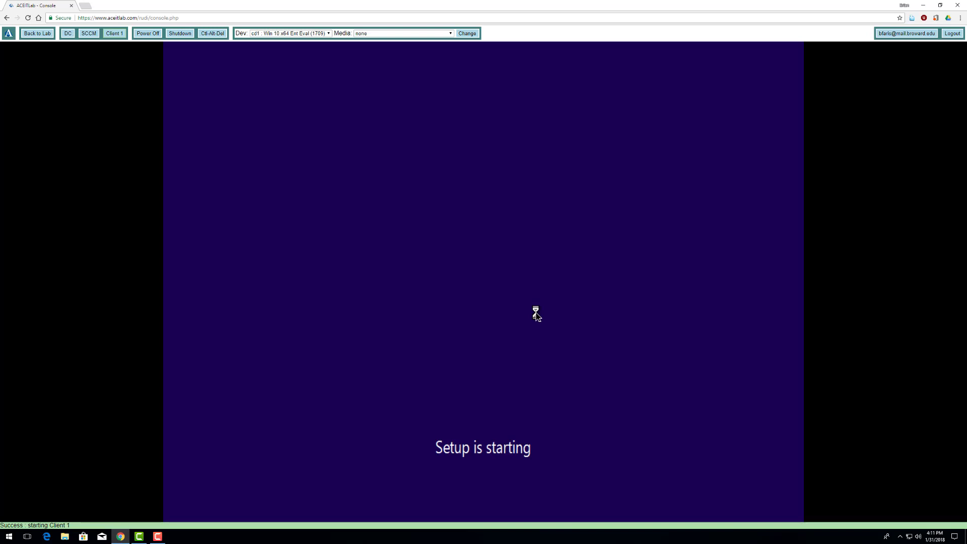
pyautogui.click(378, 361)
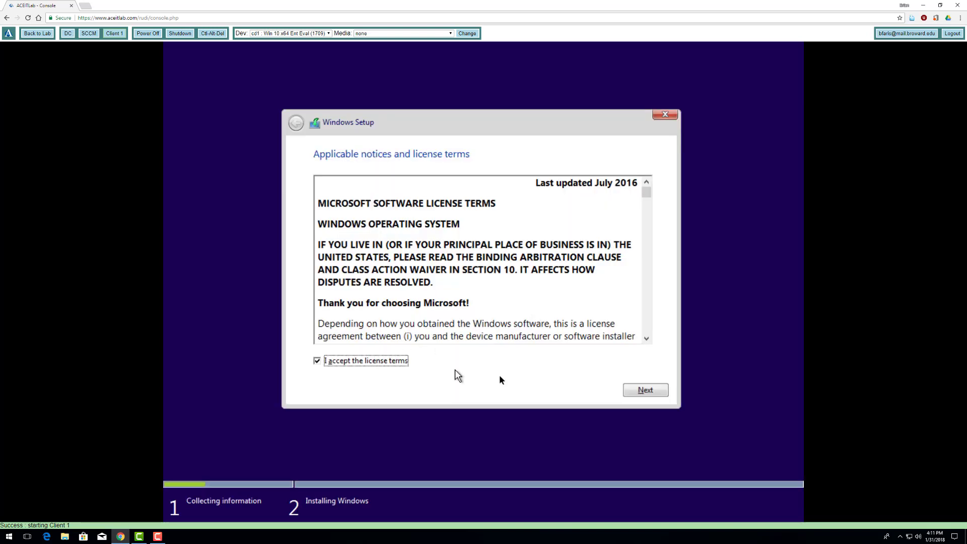
pyautogui.click(638, 395)
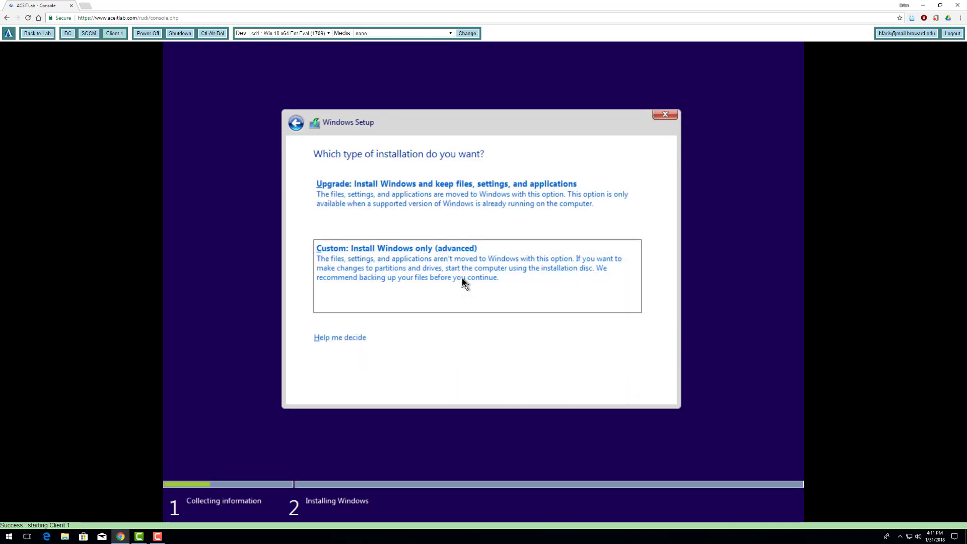
pyautogui.click(462, 281)
pyautogui.click(636, 392)
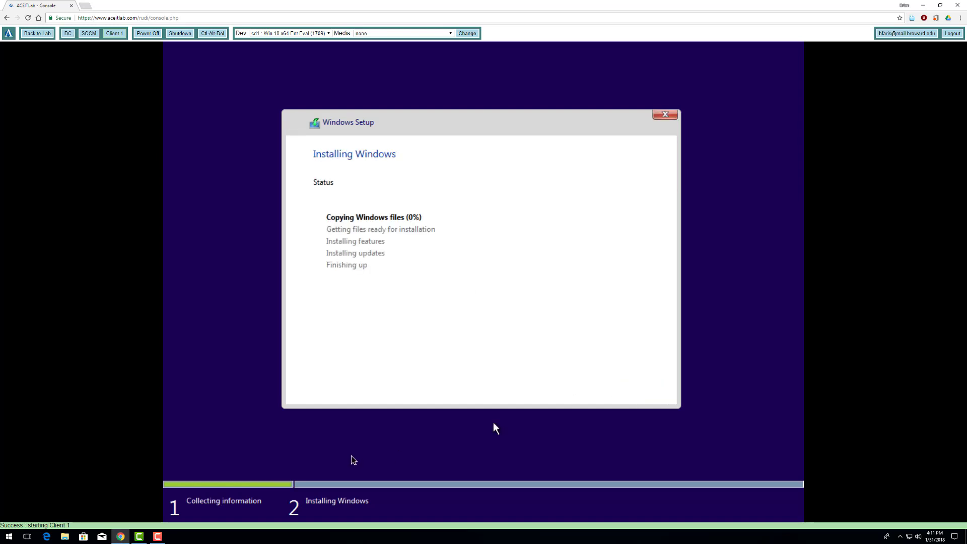
pyautogui.click(157, 536)
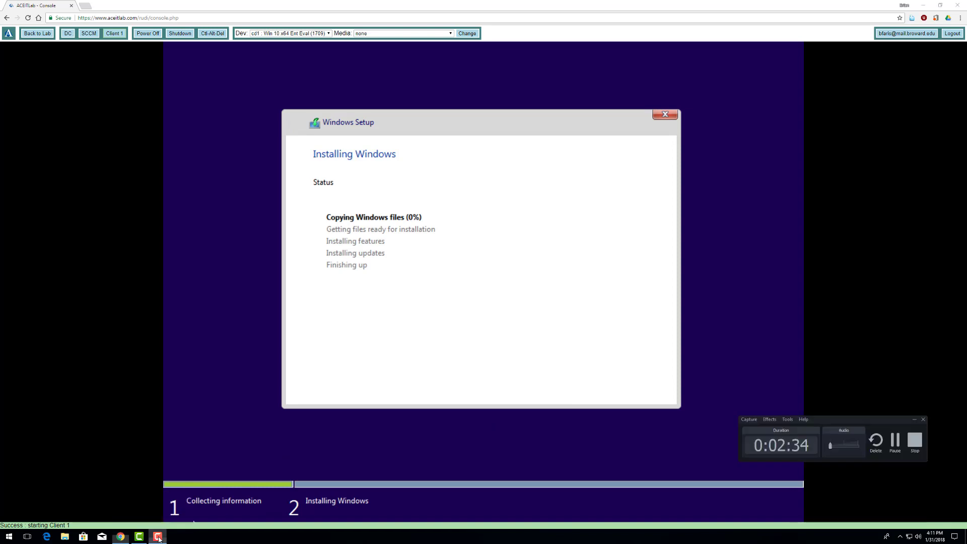
pyautogui.press('F9')
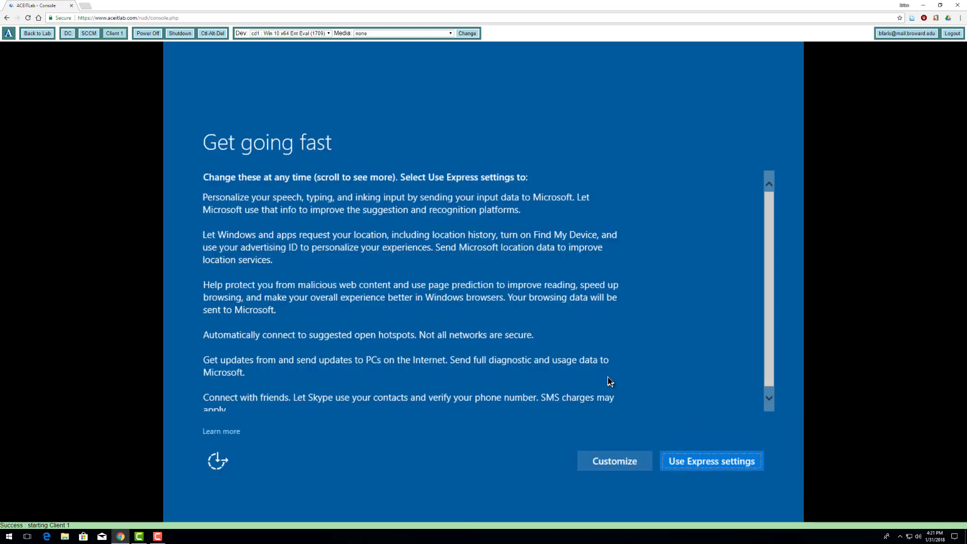
# - Turn off speech, inking, advertising ID, Skype verification and location settings
pyautogui.click(613, 462)
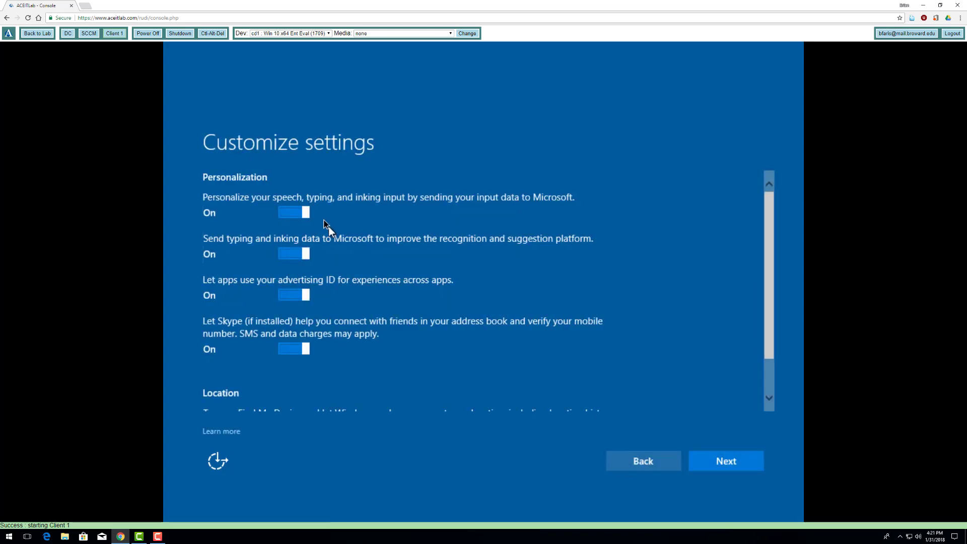
pyautogui.click(289, 212)
pyautogui.click(289, 254)
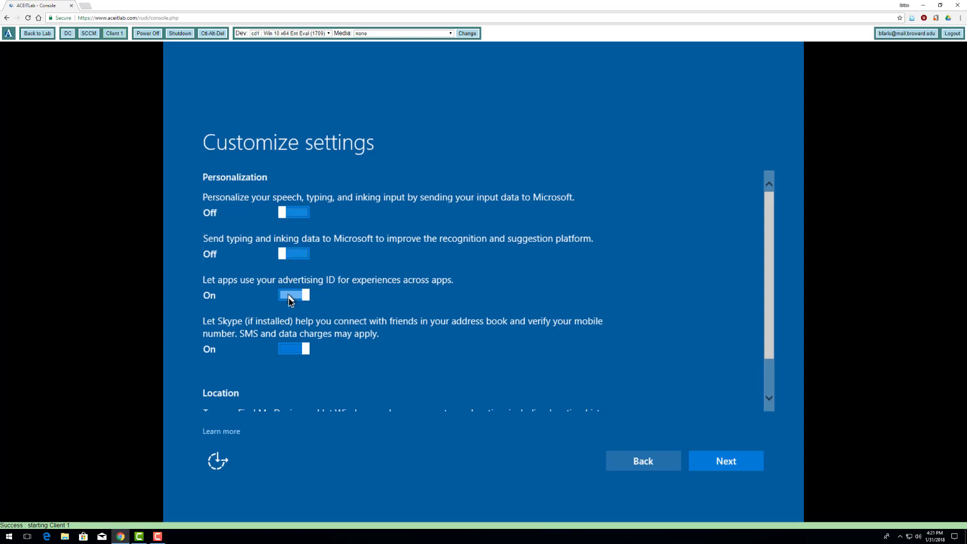
pyautogui.click(289, 297)
pyautogui.click(297, 348)
pyautogui.scroll(-1, 319, 313)
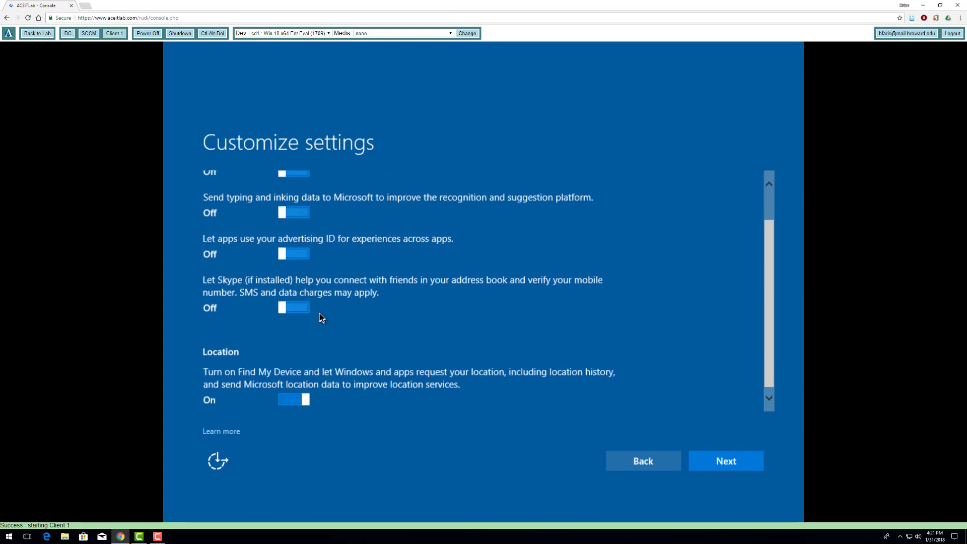
pyautogui.click(286, 394)
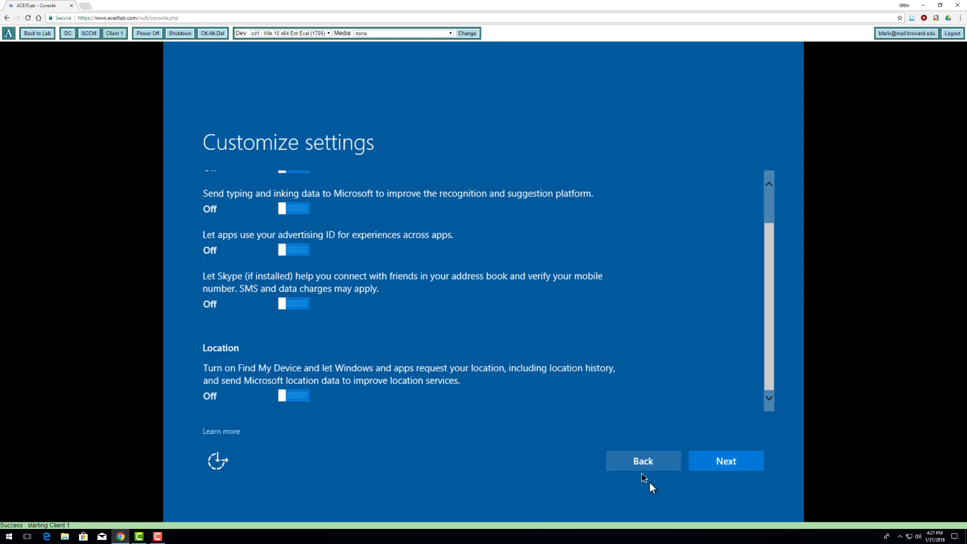
pyautogui.click(698, 460)
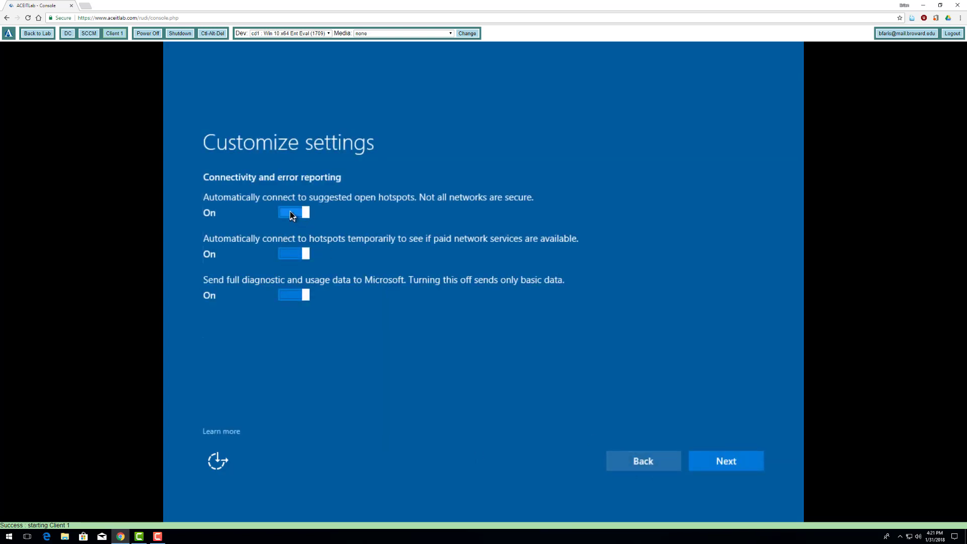
# - Turn off paid hotspot connections and full diagnostic data sharing
pyautogui.click(291, 253)
pyautogui.click(288, 294)
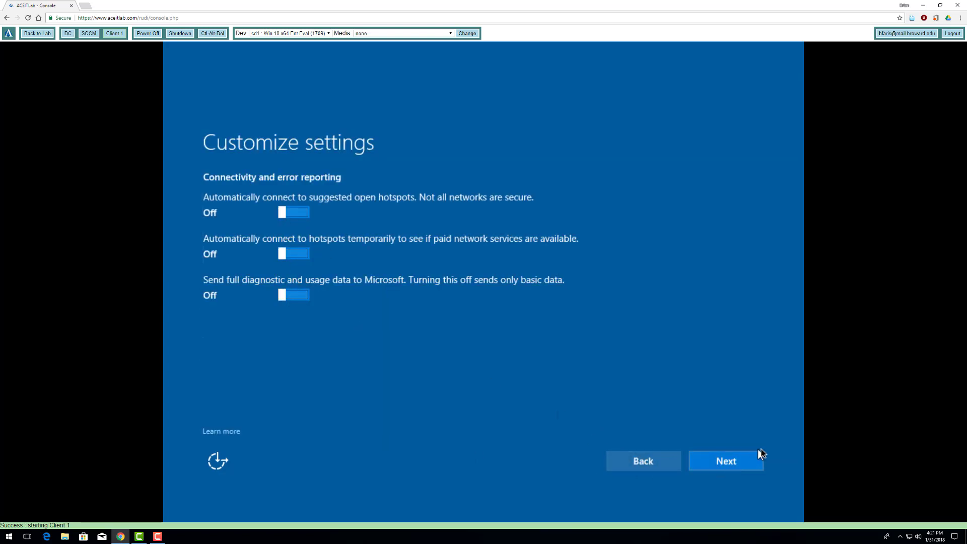
pyautogui.click(747, 466)
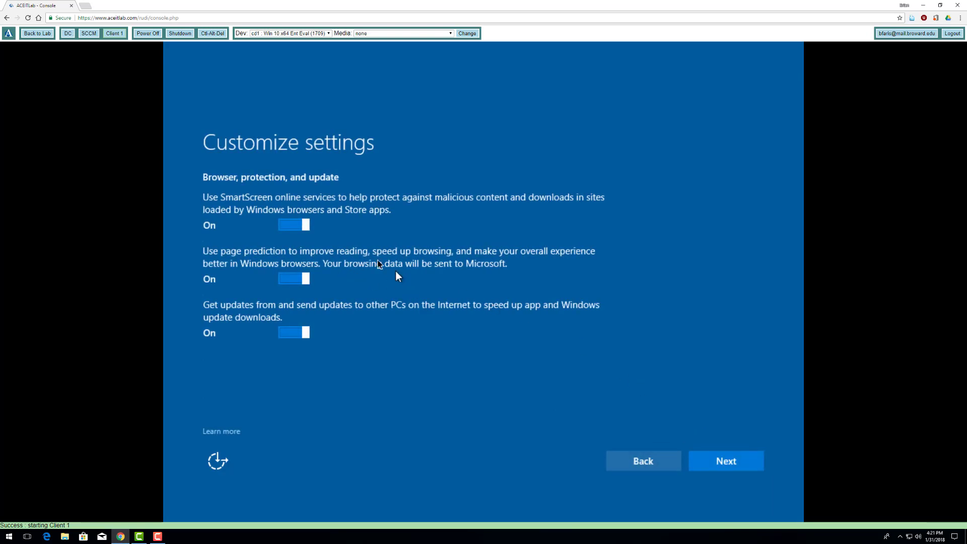
# - Turn off SmartScreen, page prediction and update sharing with other PCs, then continue setup
pyautogui.click(283, 227)
pyautogui.click(285, 279)
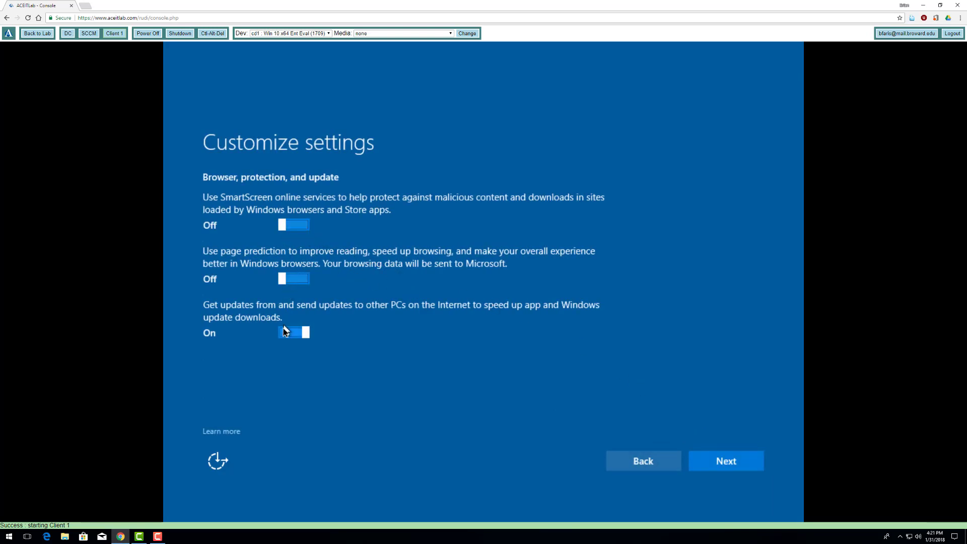
pyautogui.click(284, 334)
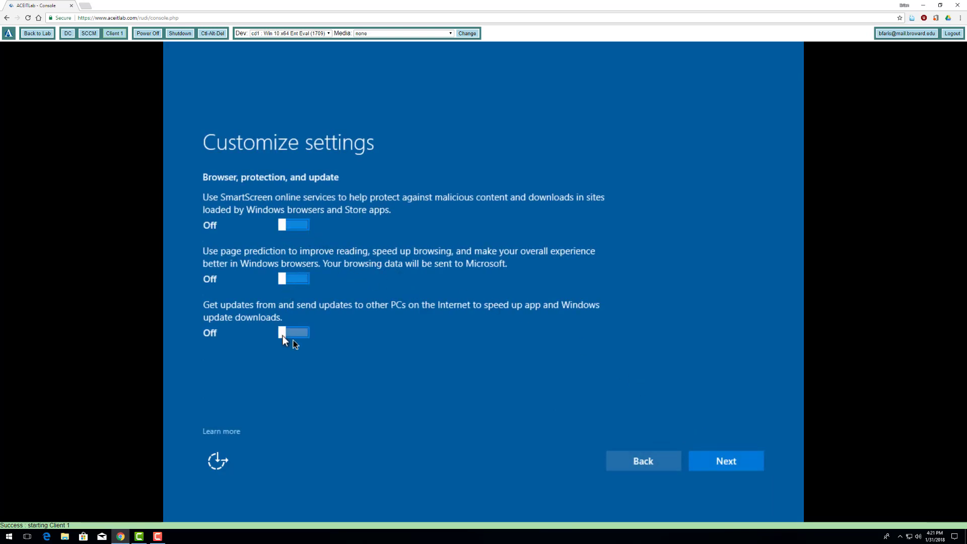
pyautogui.click(734, 460)
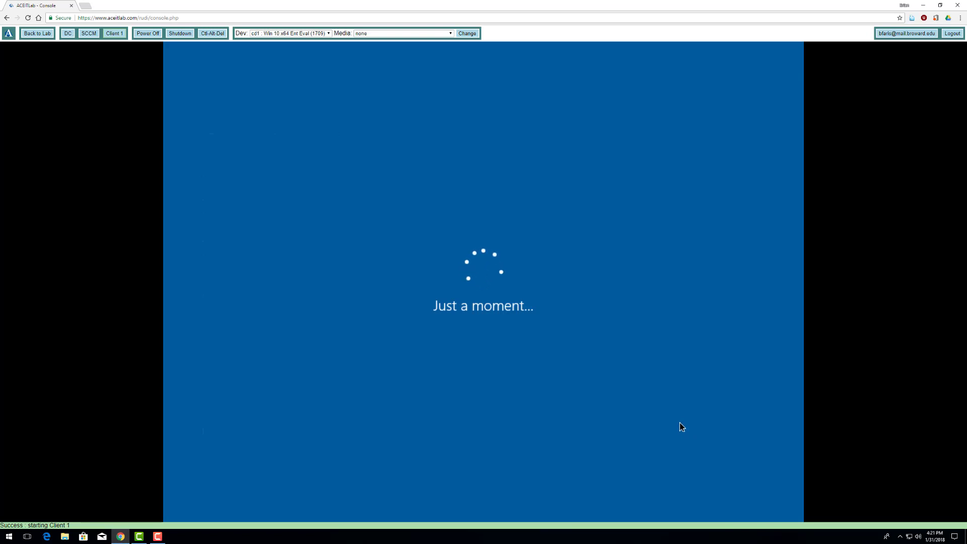
pyautogui.click(159, 538)
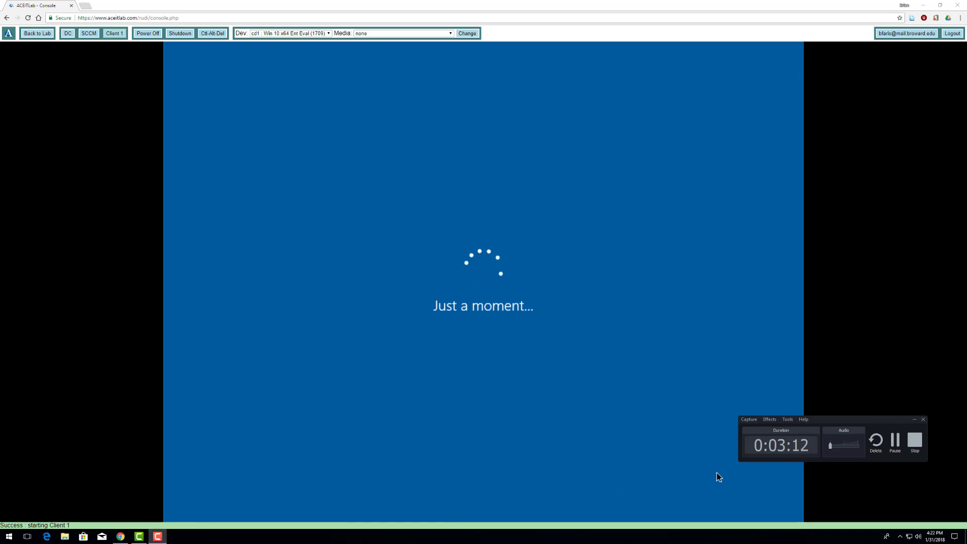
# - Choose to join a local Active Directory domain instead of a Microsoft account
pyautogui.click(824, 489)
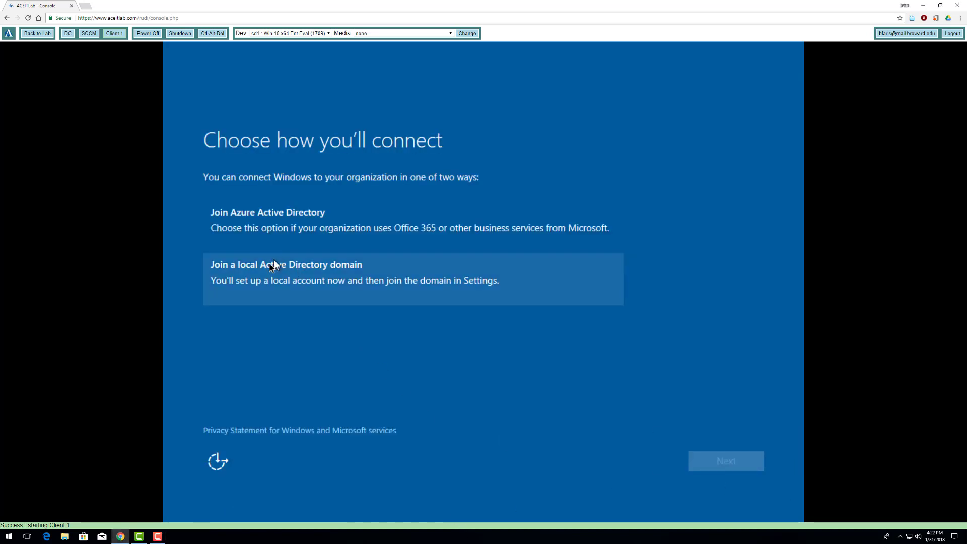
pyautogui.click(282, 281)
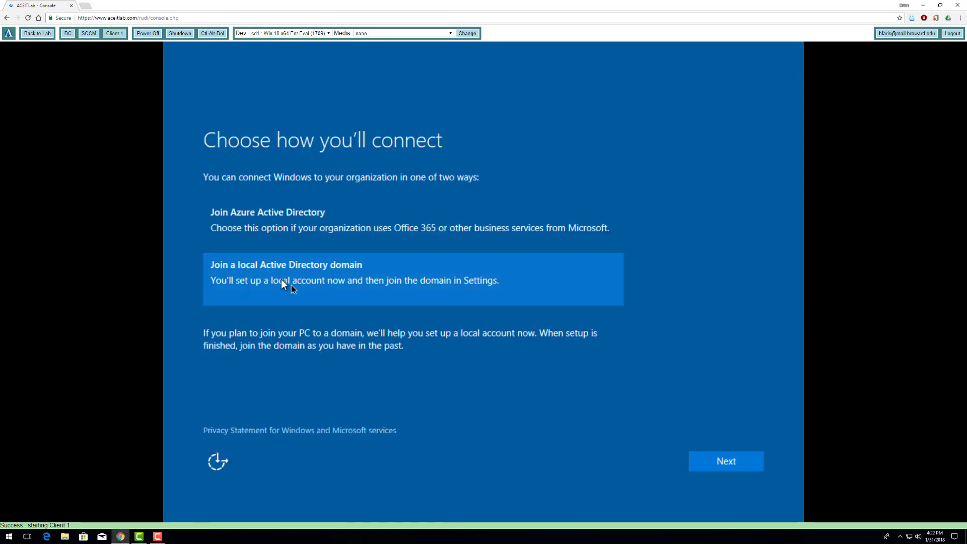
pyautogui.click(724, 461)
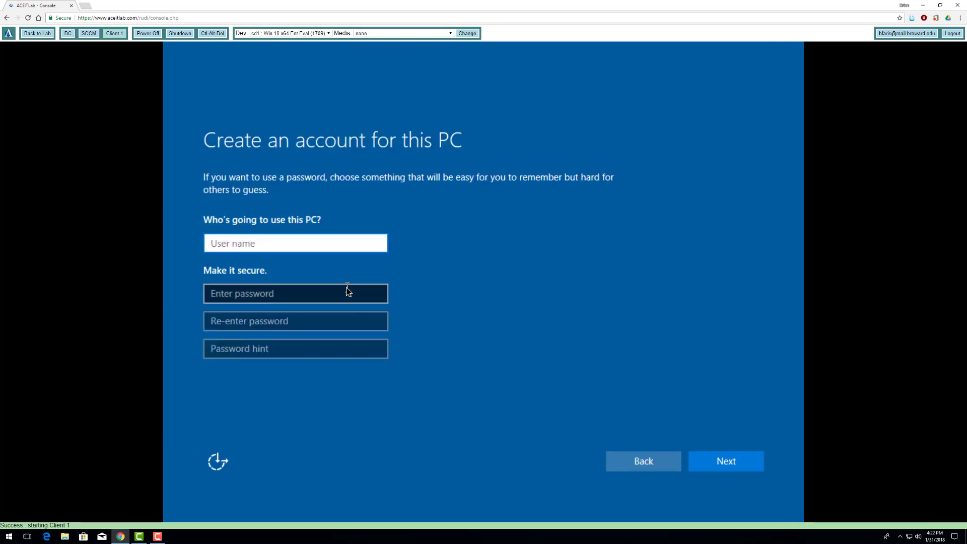
# - Create the local Student account with a password and hint, then switch to the SCCM server
pyautogui.write('Student')
pyautogui.click(337, 299)
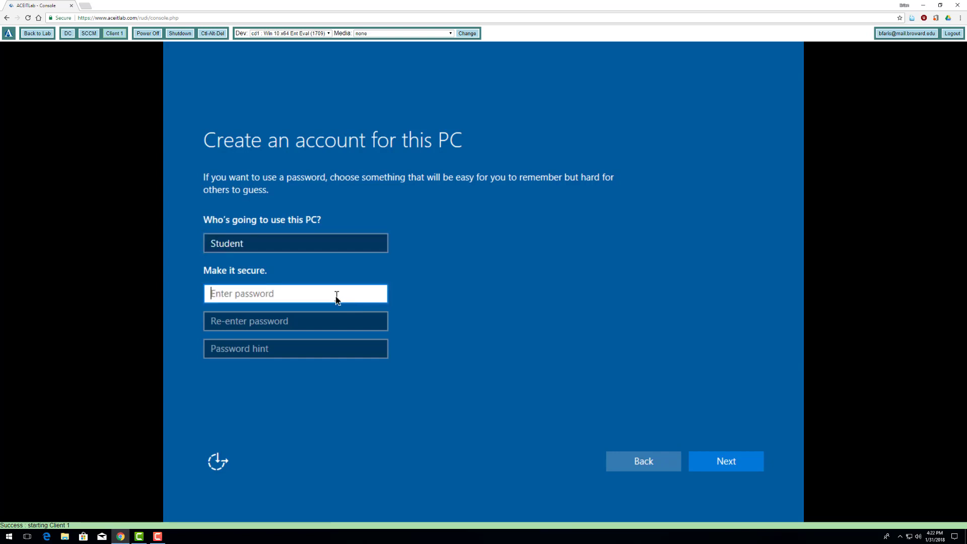
pyautogui.write('Pa$$w0rd')
pyautogui.press('Tab')
pyautogui.write('Pa$$w0rd')
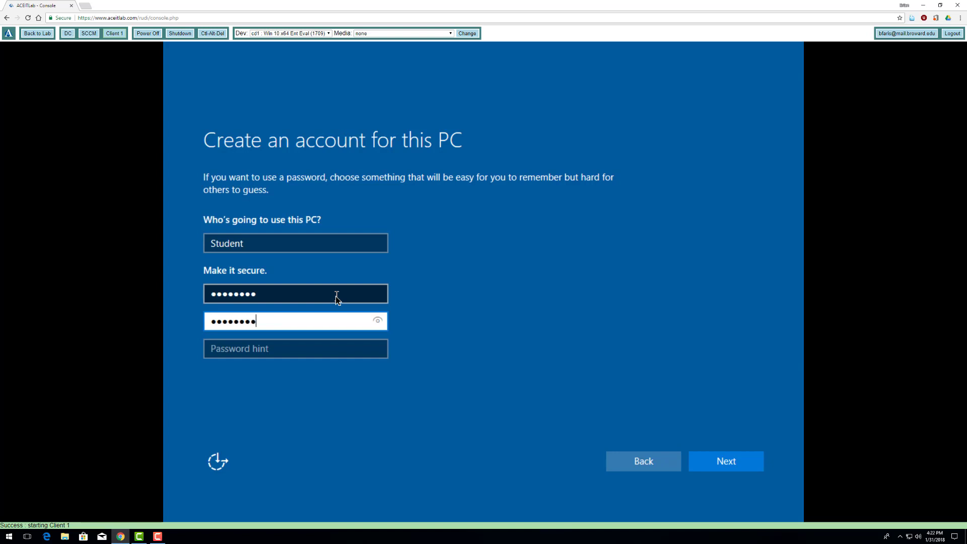
pyautogui.press('Tab')
pyautogui.write('Pa')
pyautogui.write('ne one word')
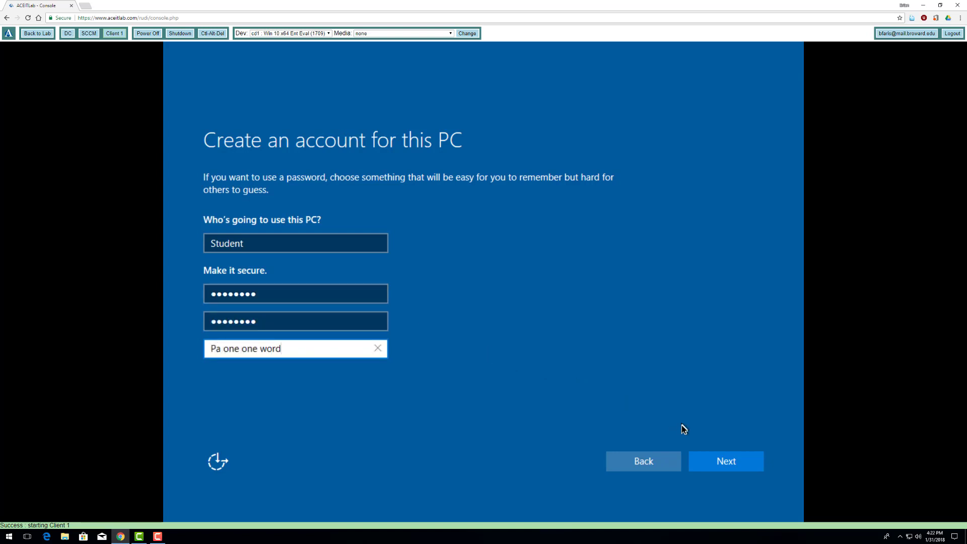
pyautogui.click(707, 457)
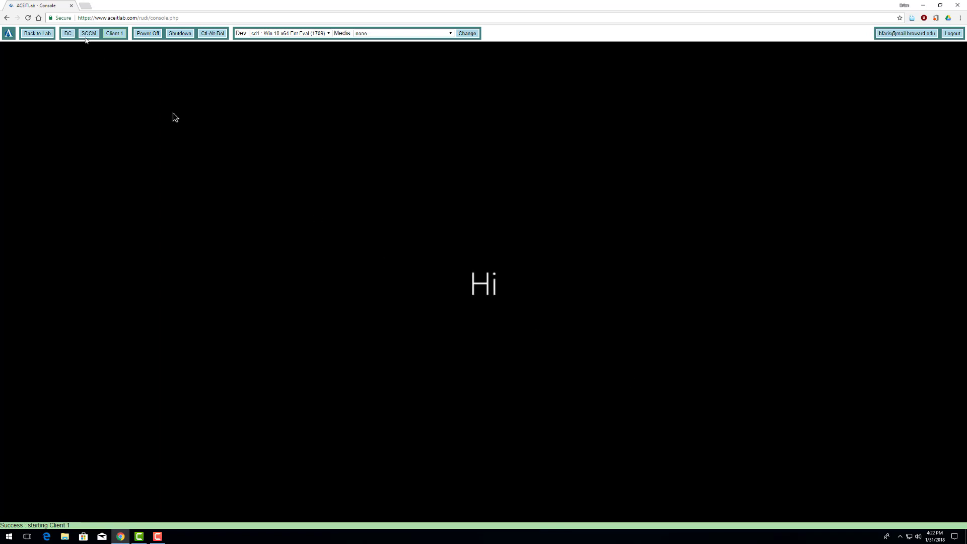
pyautogui.click(86, 34)
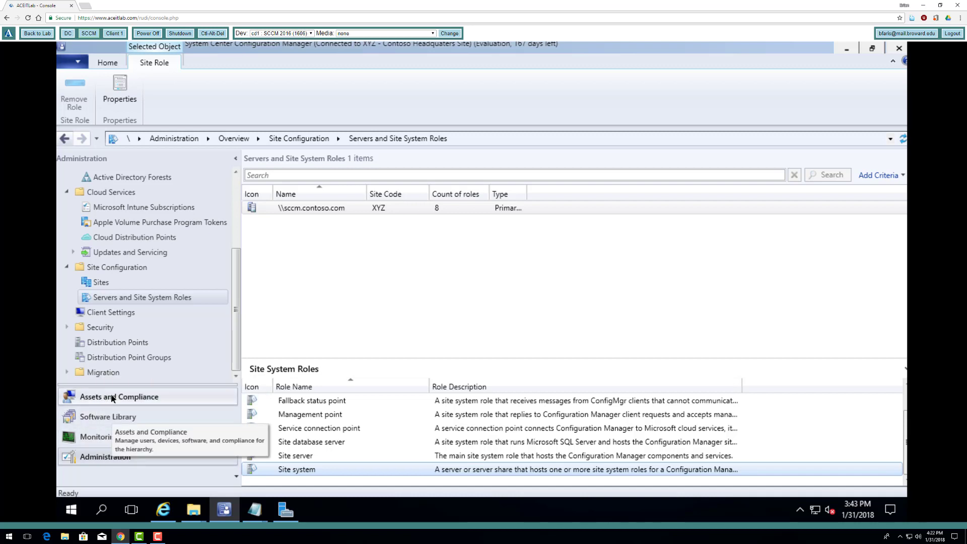
# - Delete the stale CLIENT-1 record from Assets and Compliance > Devices, confirming the deletion
pyautogui.click(126, 401)
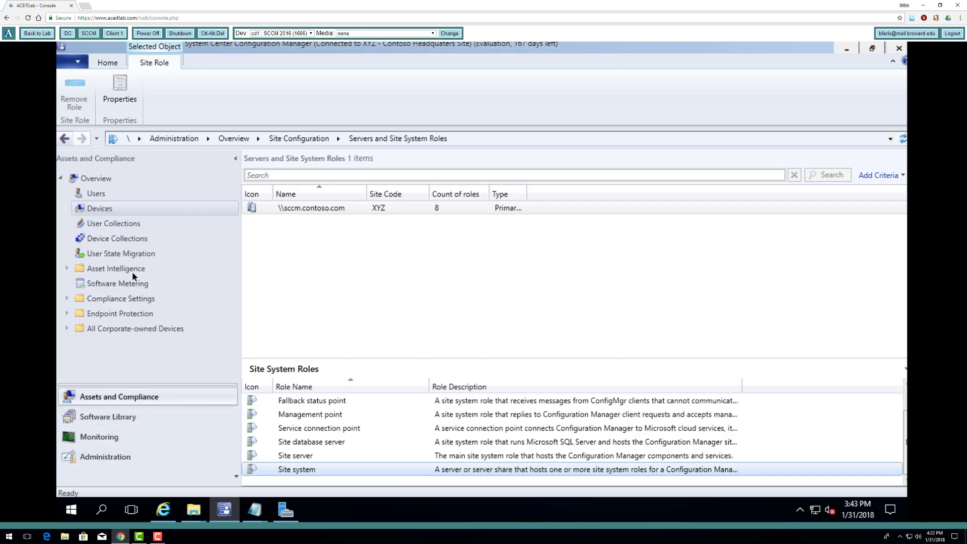
pyautogui.click(96, 208)
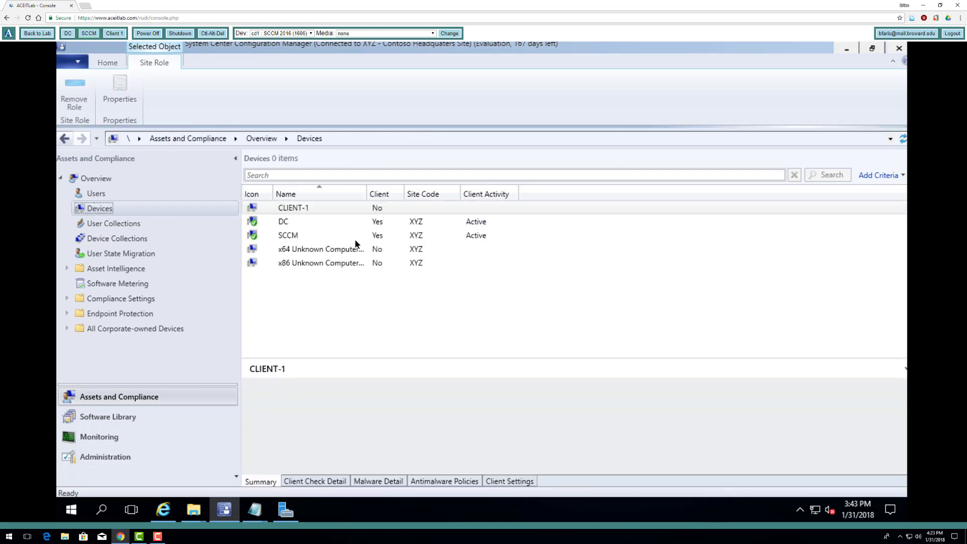
pyautogui.click(293, 207)
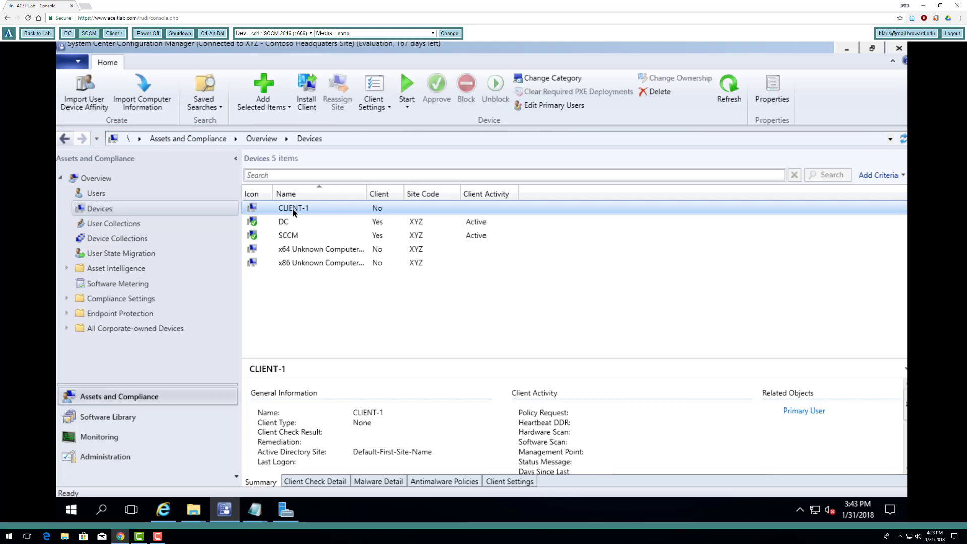
pyautogui.rightClick(292, 207)
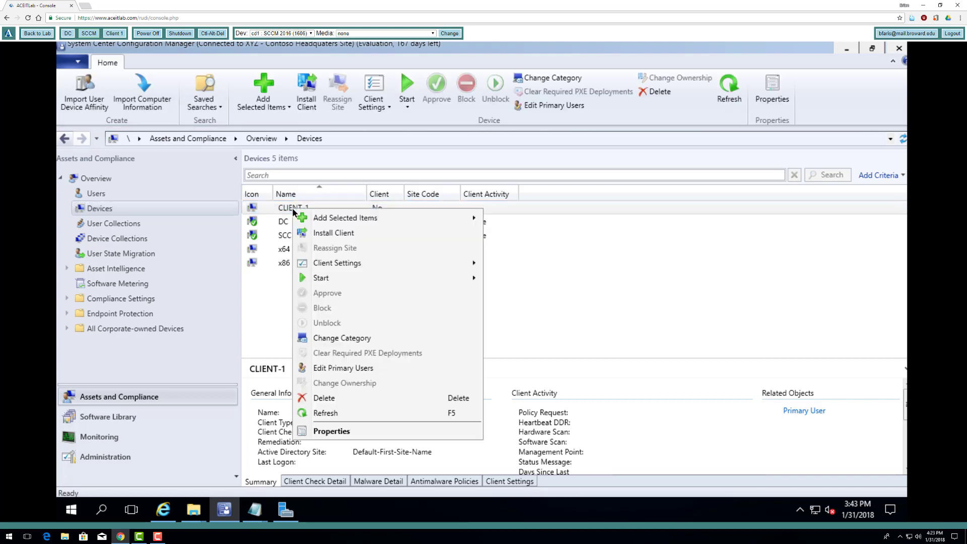
pyautogui.click(343, 398)
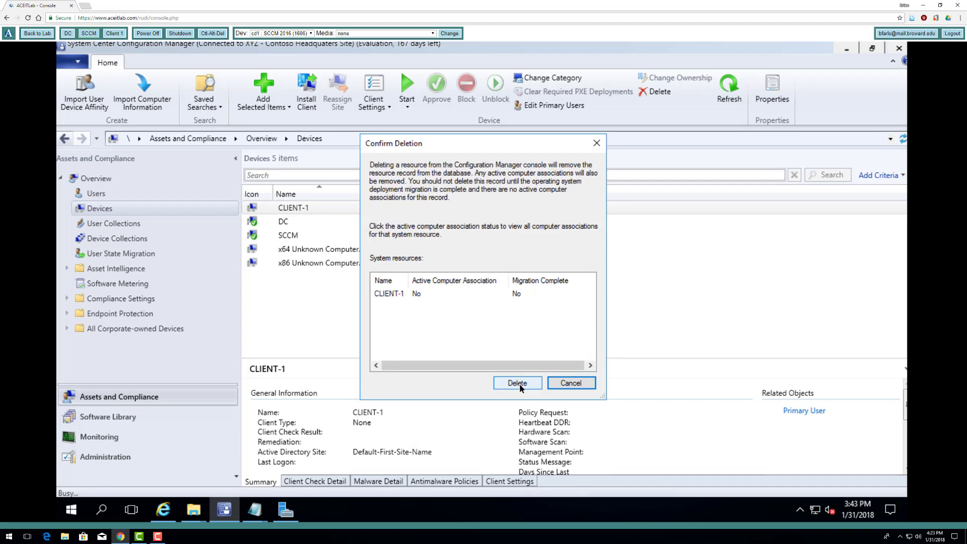
pyautogui.click(520, 384)
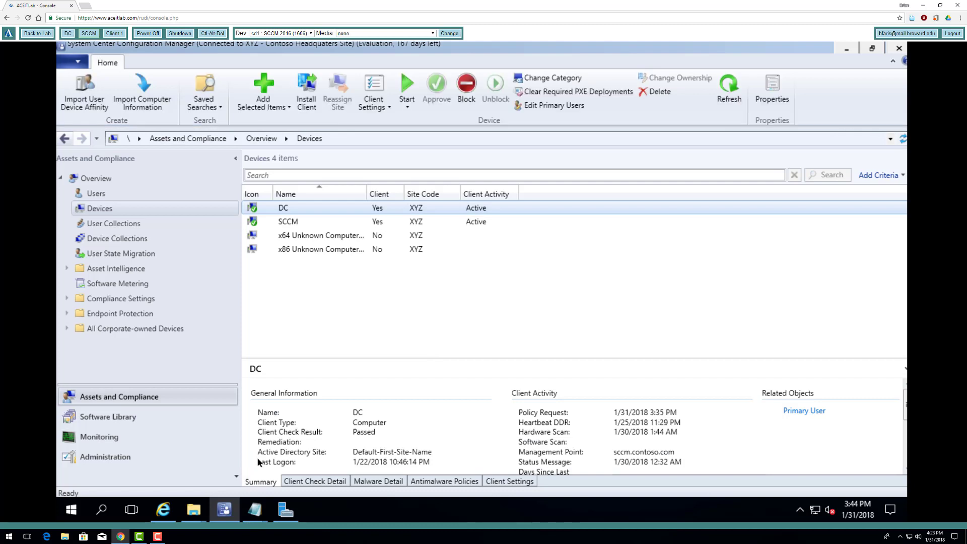
pyautogui.click(161, 538)
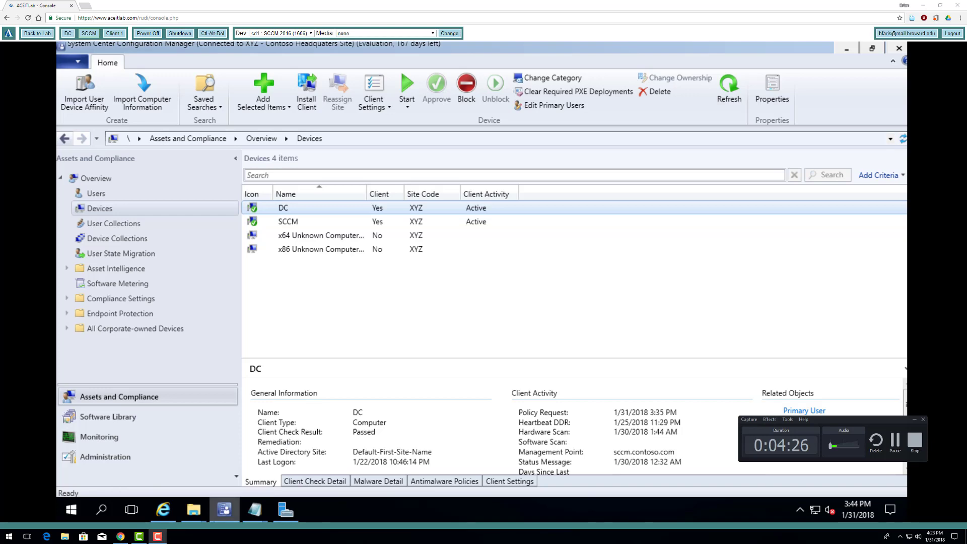
# - Switch to Client 1, dismiss the OneDrive prompt and open the Network and Sharing Center
pyautogui.click(215, 520)
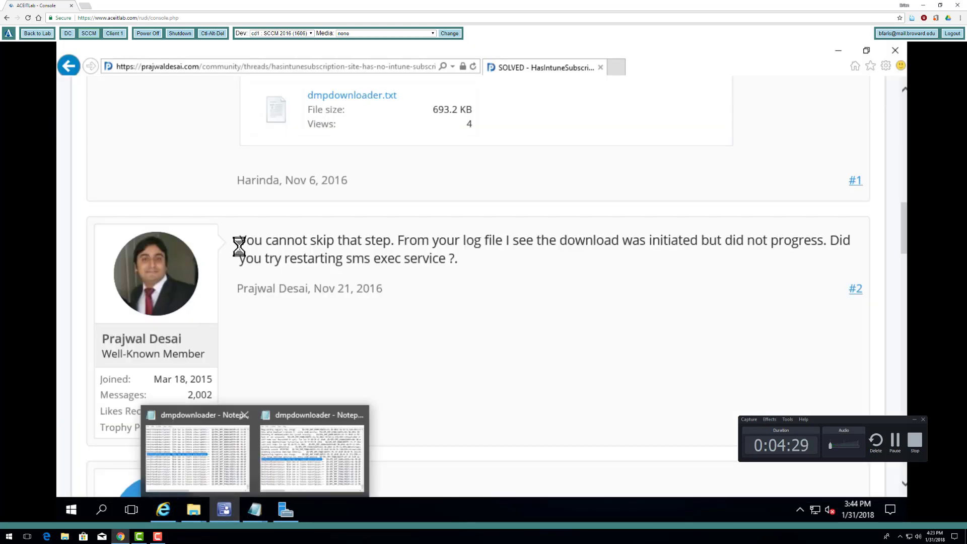
pyautogui.click(113, 33)
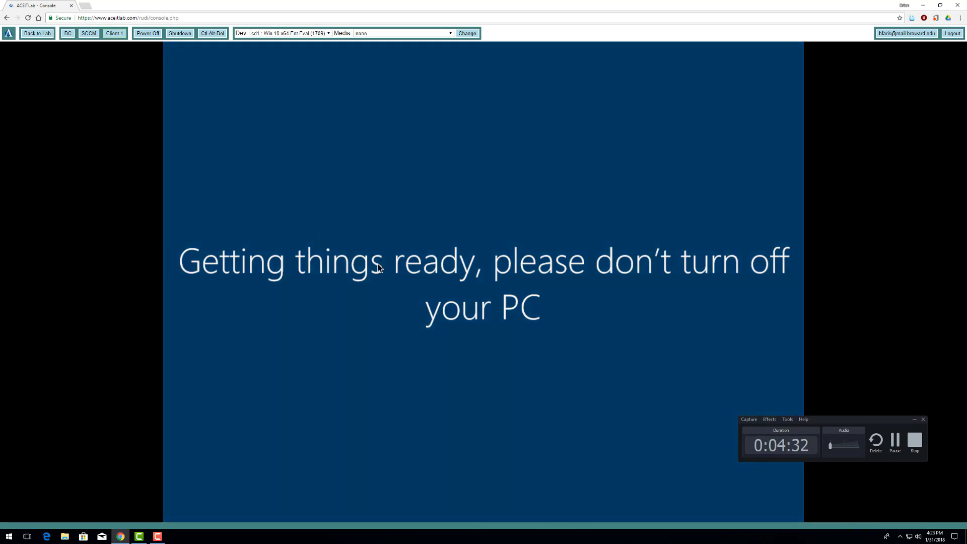
pyautogui.click(888, 440)
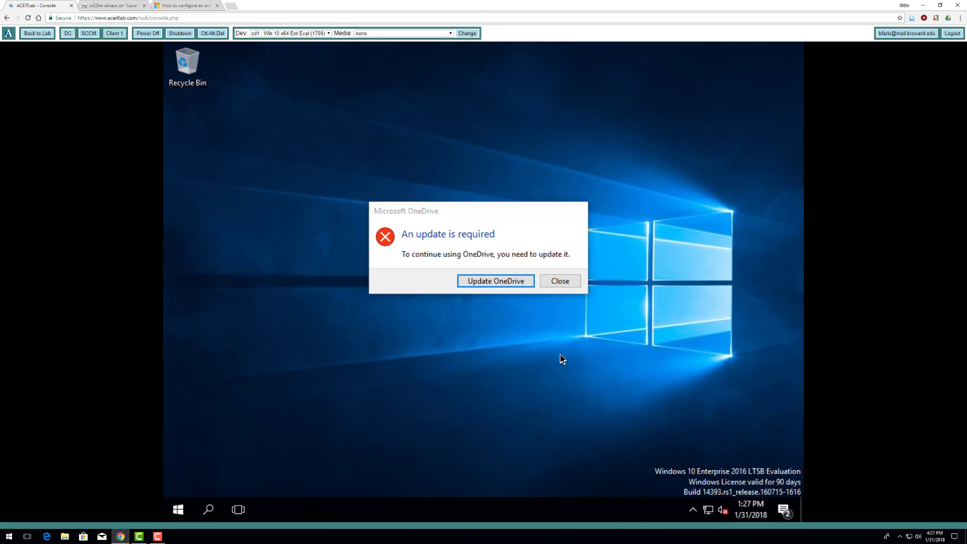
pyautogui.click(564, 281)
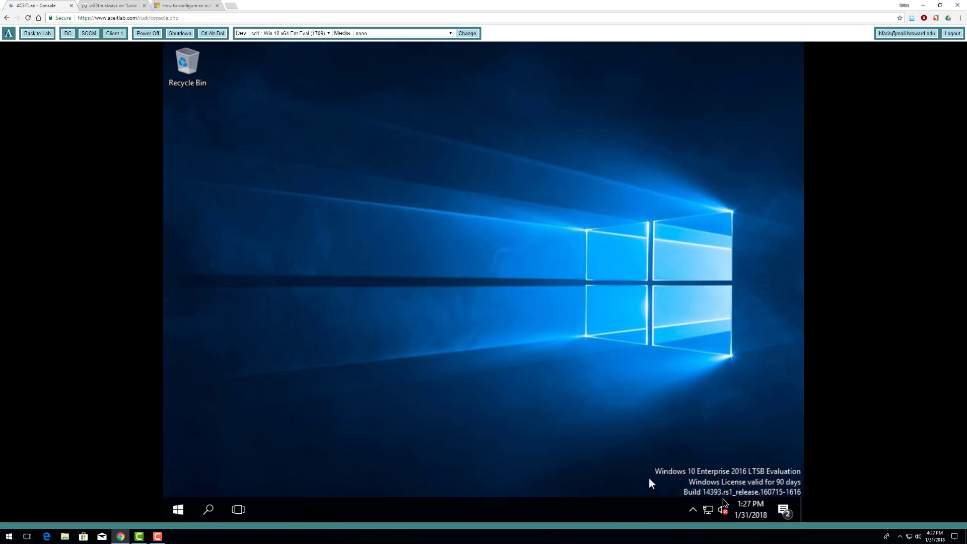
pyautogui.rightClick(708, 511)
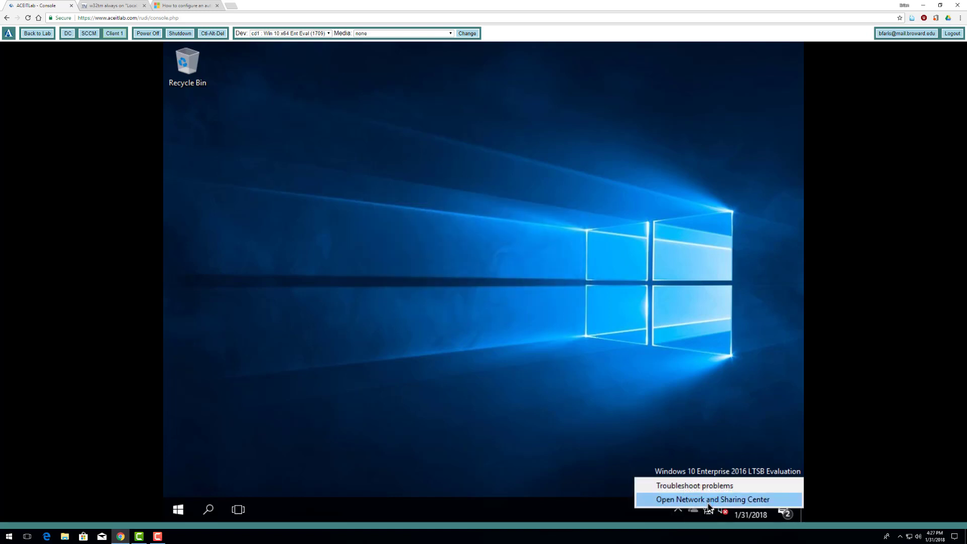
pyautogui.click(707, 504)
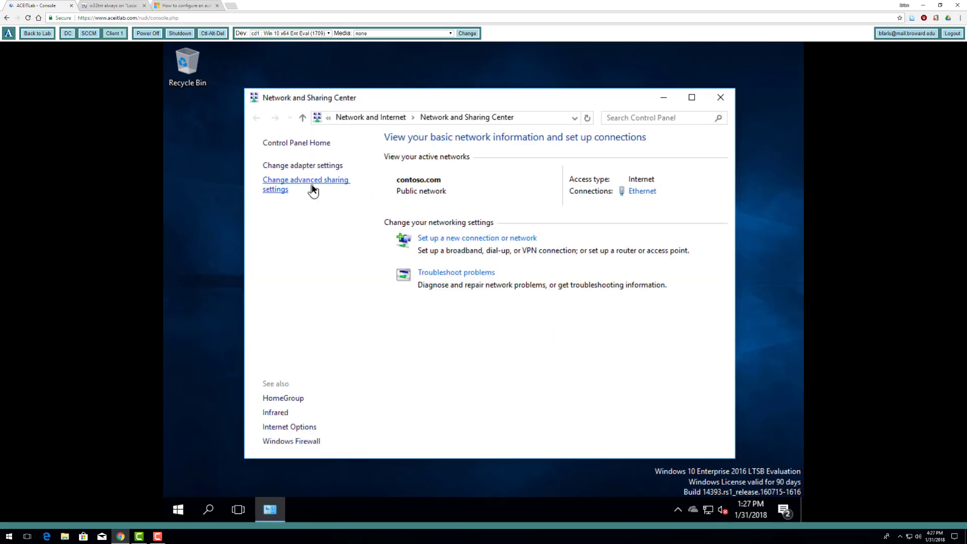
# - Check the Ethernet connection's network details, then close them
pyautogui.click(315, 170)
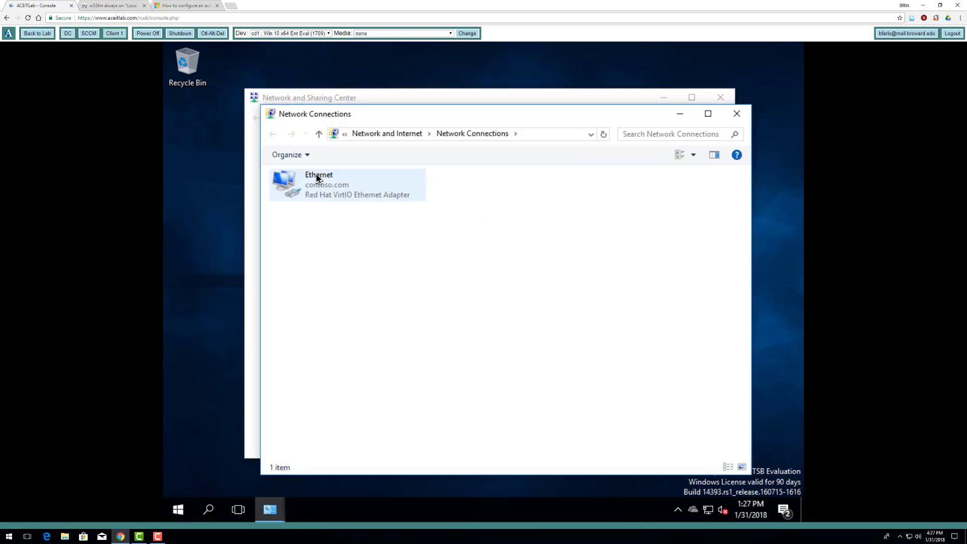
pyautogui.click(339, 183)
pyautogui.doubleClick(338, 183)
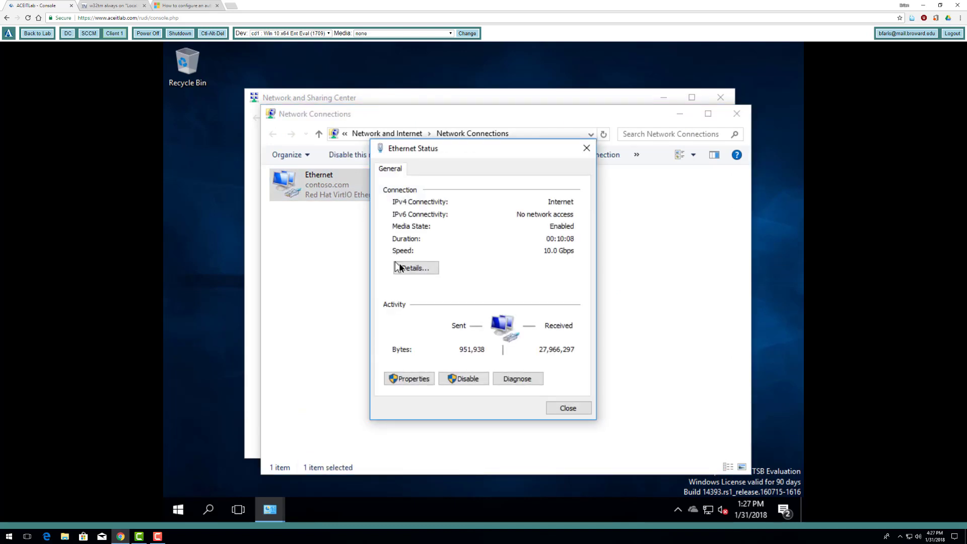
pyautogui.click(417, 267)
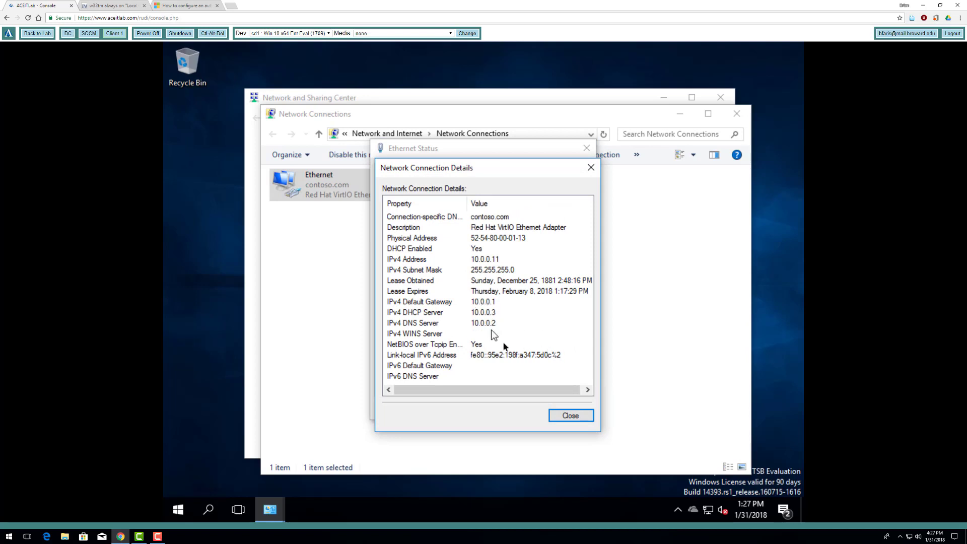
pyautogui.click(573, 418)
pyautogui.click(572, 409)
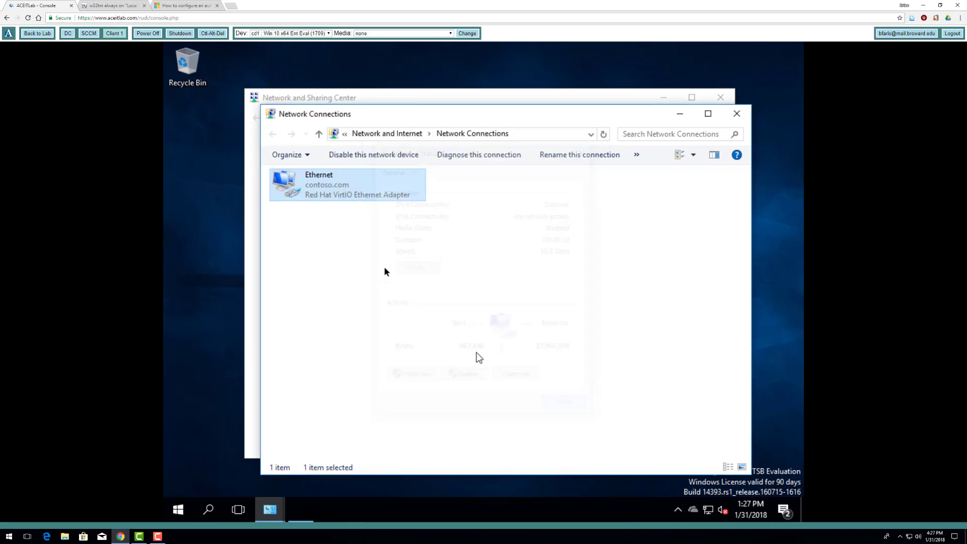
# - Enter 10.0.0.2 as preferred DNS in Ethernet IPv4 settings, then cancel without saving
pyautogui.rightClick(330, 197)
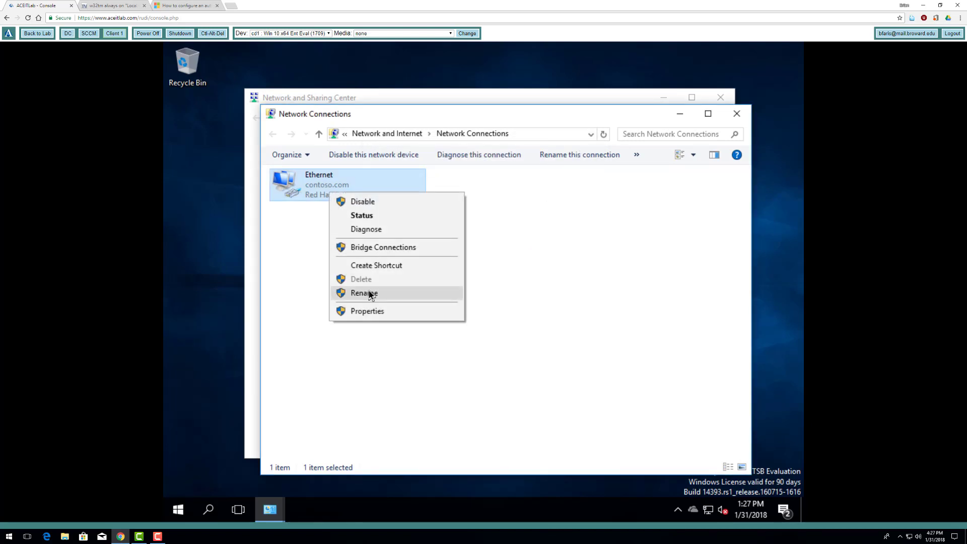
pyautogui.click(373, 311)
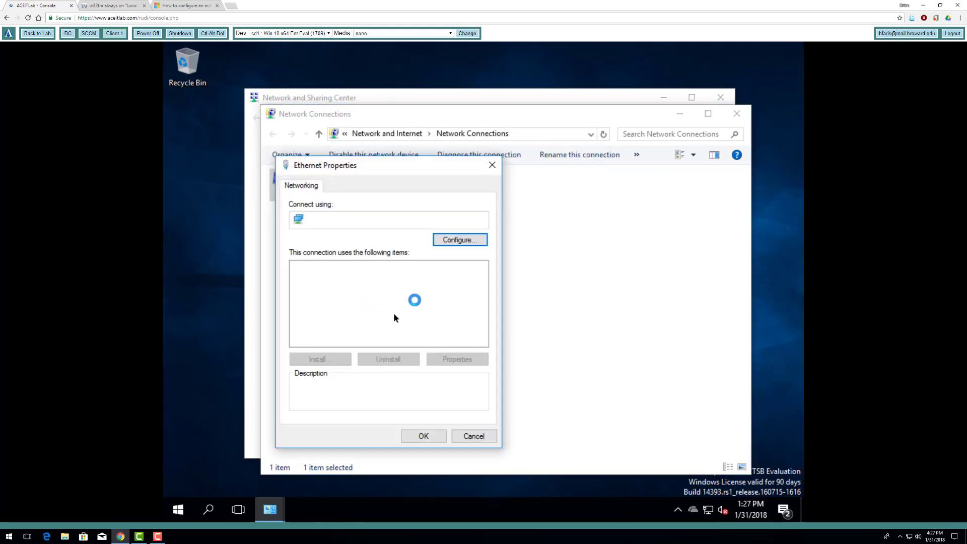
pyautogui.click(373, 298)
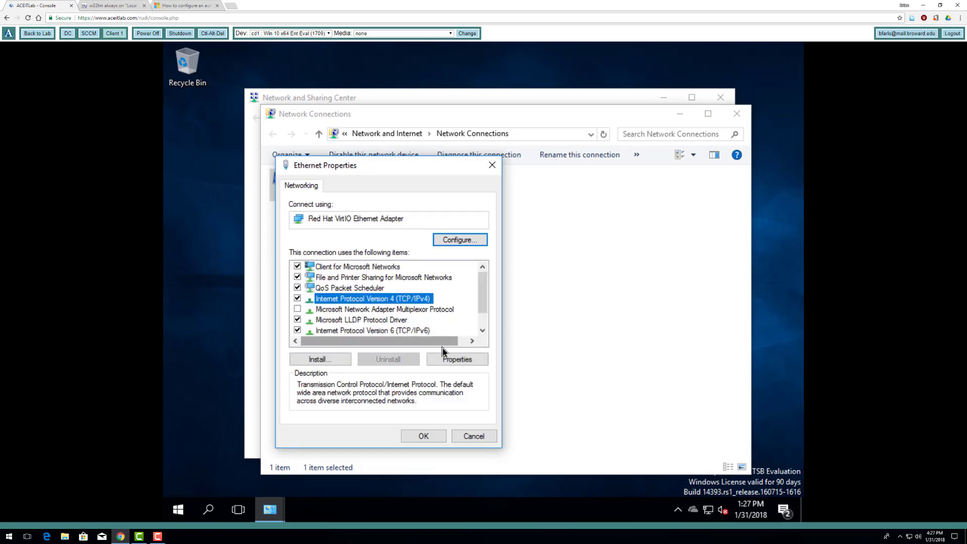
pyautogui.click(456, 359)
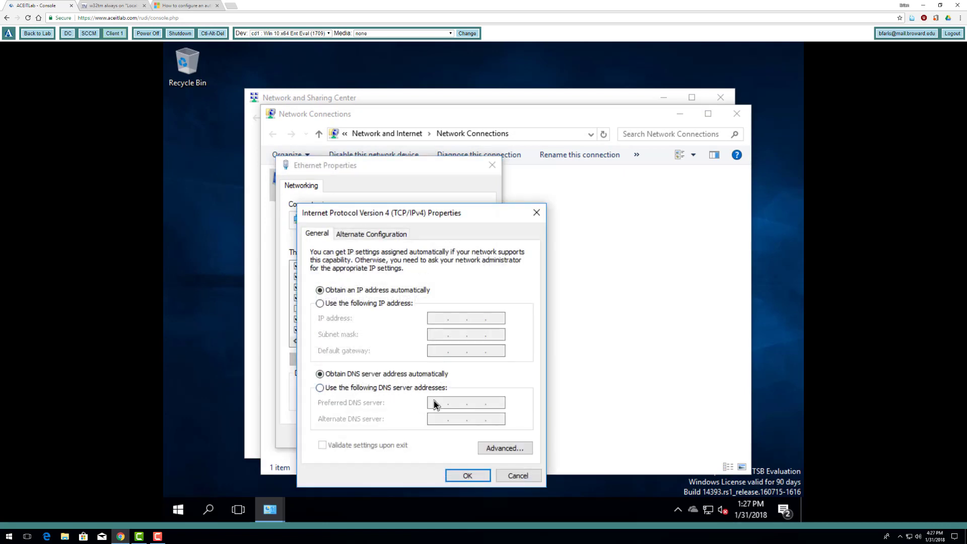
pyautogui.click(425, 390)
pyautogui.click(440, 405)
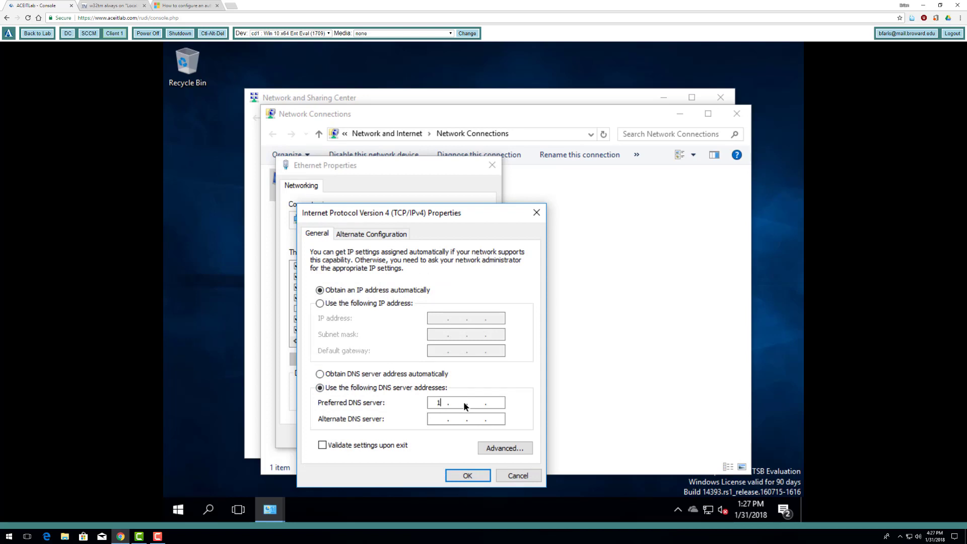
pyautogui.write('10.0.0.2')
pyautogui.click(519, 474)
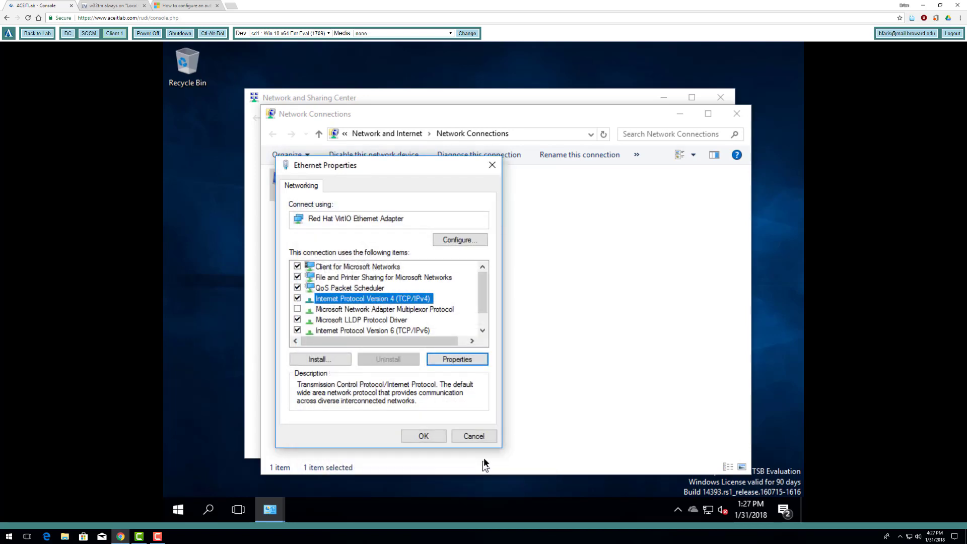
pyautogui.click(481, 443)
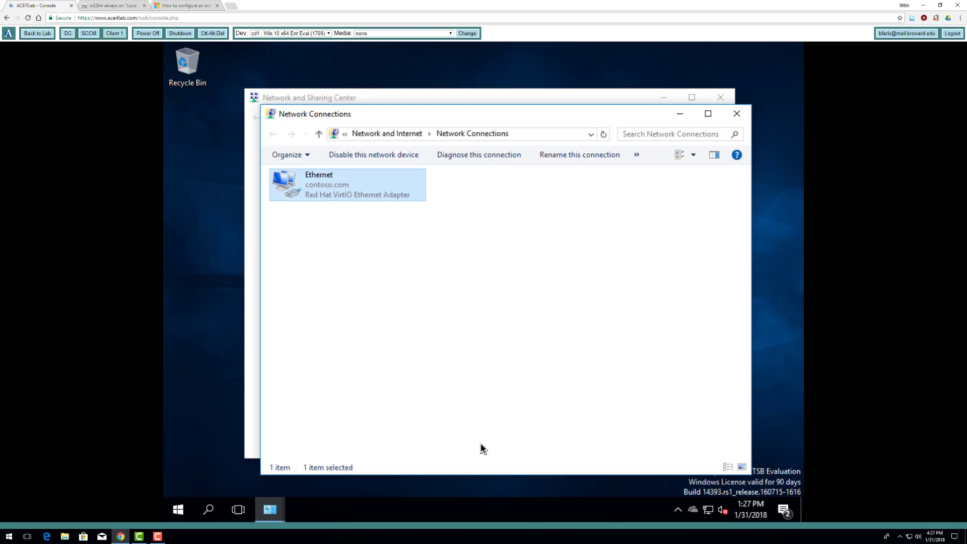
# - Confirm Ethernet's IPv4 DNS Server is 10.0.0.2, then close all network windows
pyautogui.doubleClick(354, 201)
pyautogui.click(408, 266)
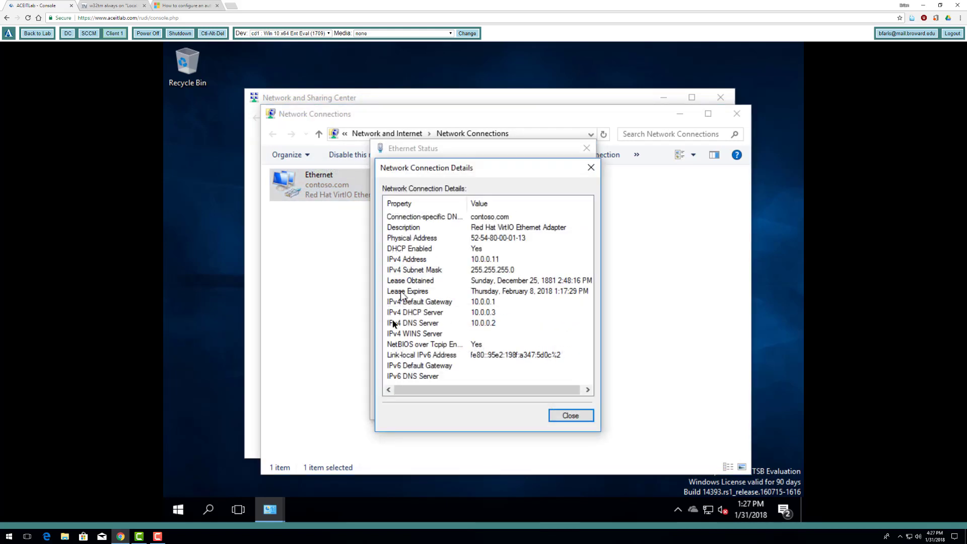
pyautogui.click(495, 327)
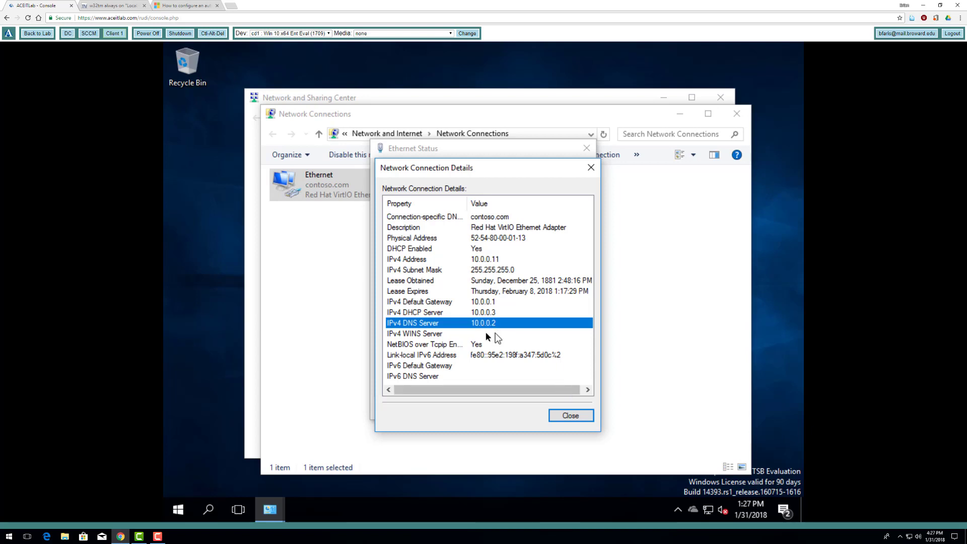
pyautogui.click(571, 415)
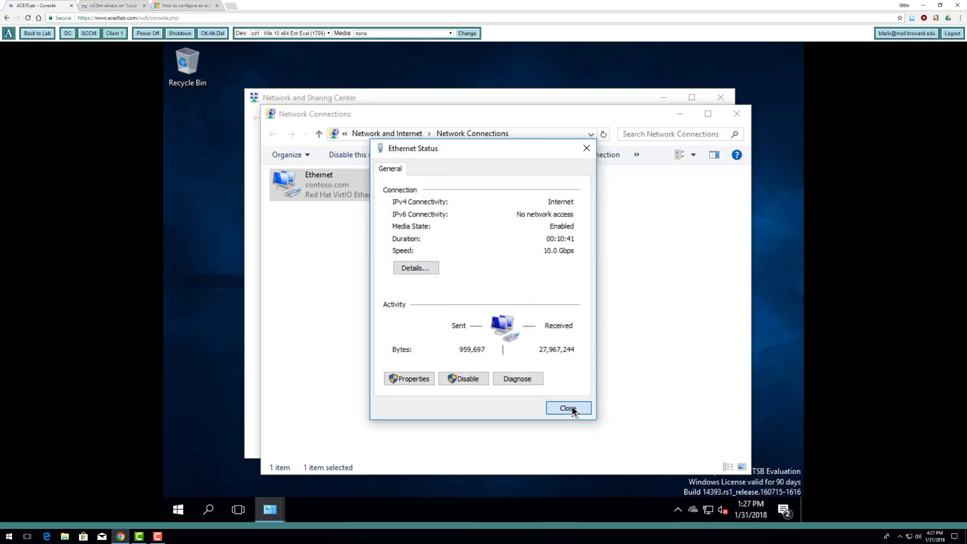
pyautogui.click(578, 413)
pyautogui.click(736, 114)
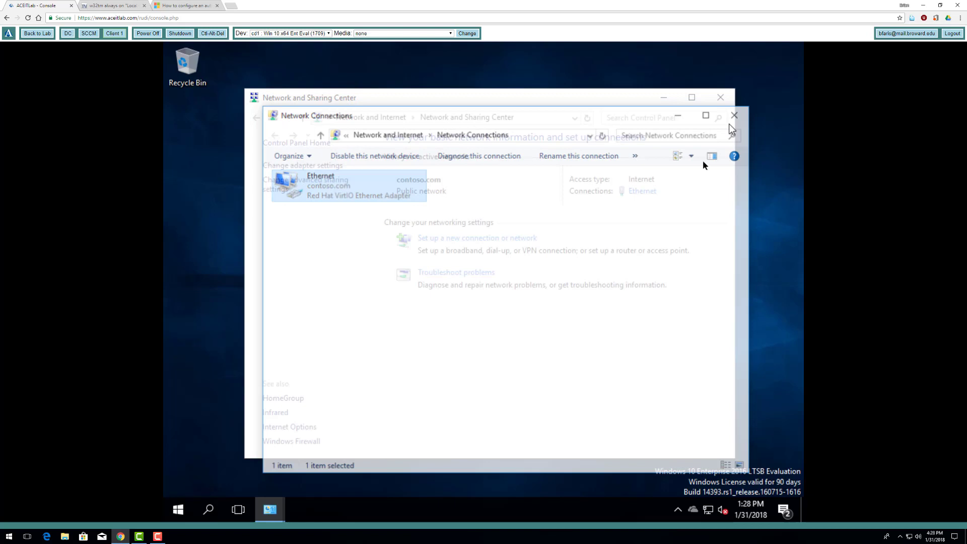
pyautogui.click(720, 98)
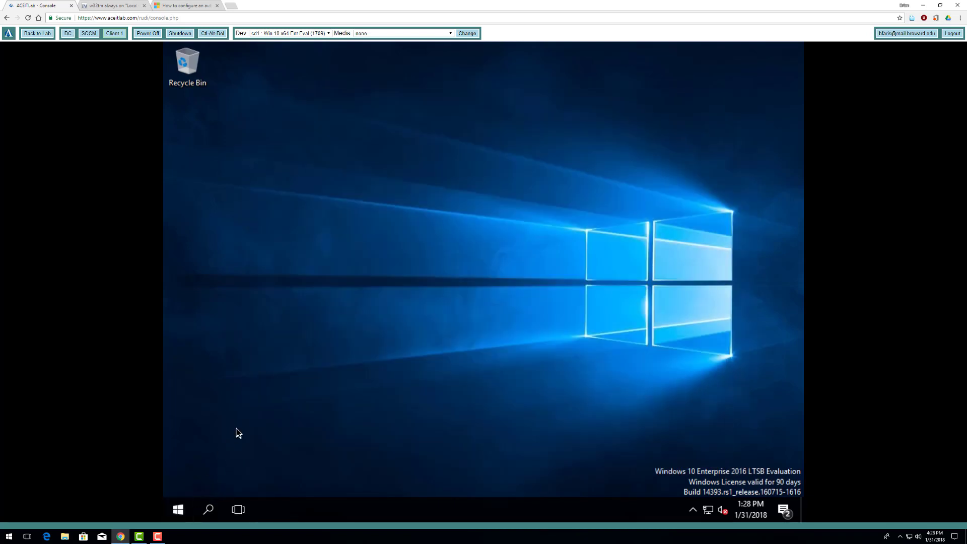
# - Apply and keep a 1280 × 1024 resolution in Advanced display settings, then close Settings
pyautogui.rightClick(236, 428)
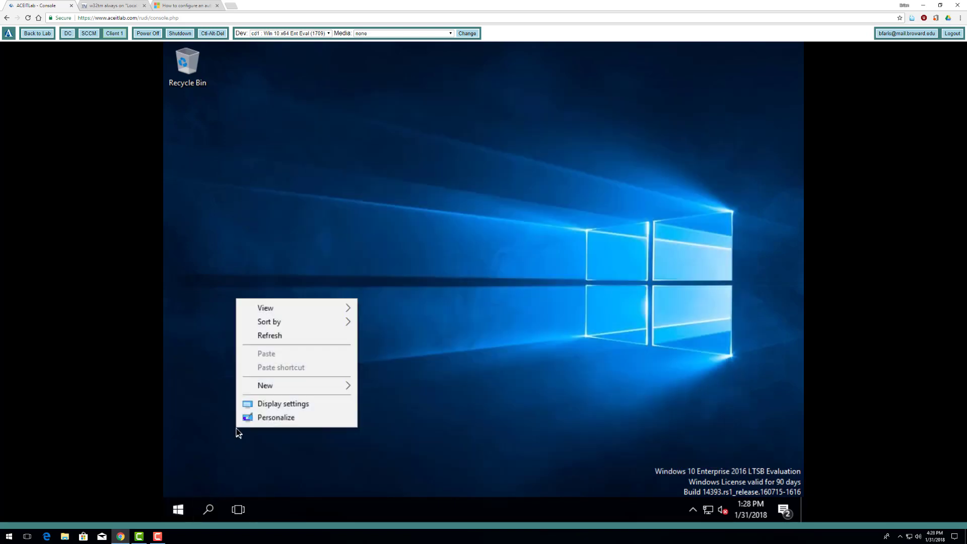
pyautogui.click(276, 403)
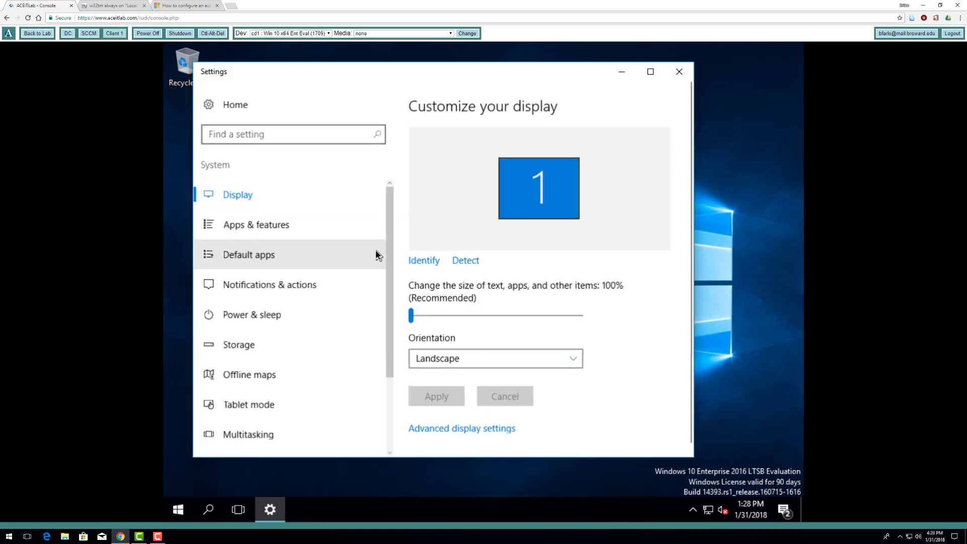
pyautogui.click(491, 427)
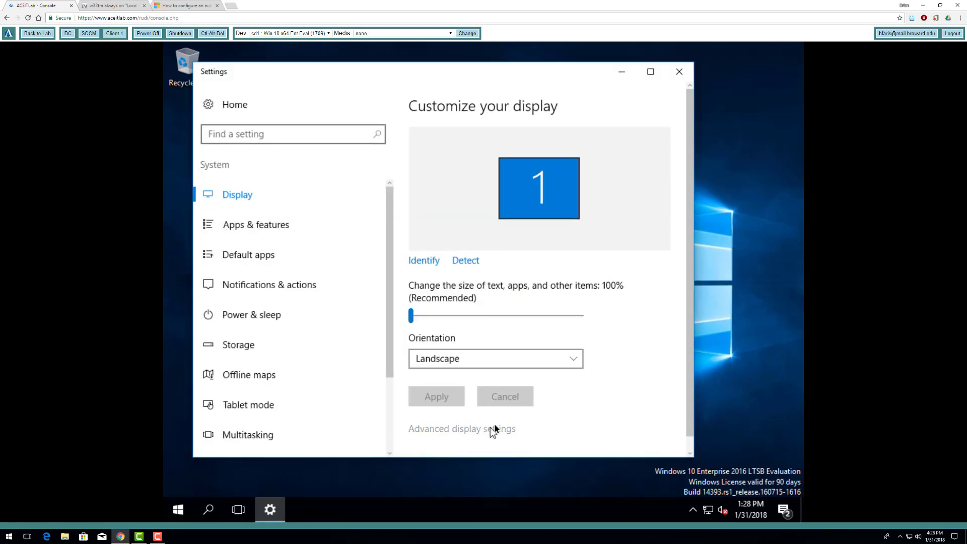
pyautogui.click(328, 376)
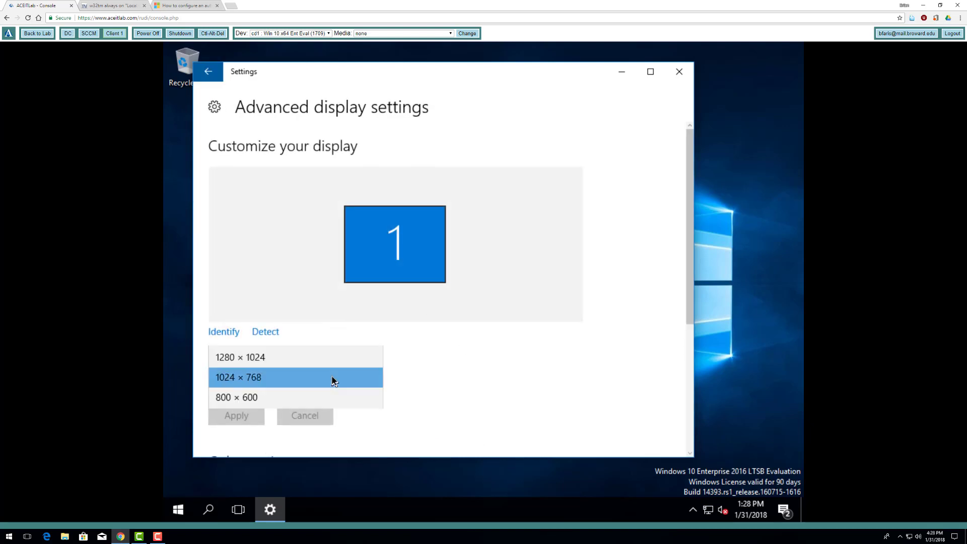
pyautogui.click(281, 361)
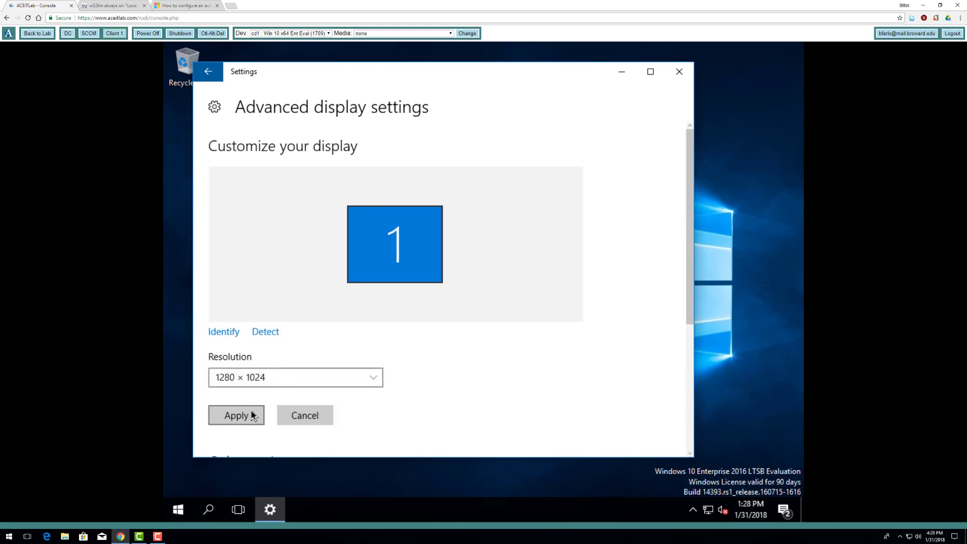
pyautogui.click(253, 414)
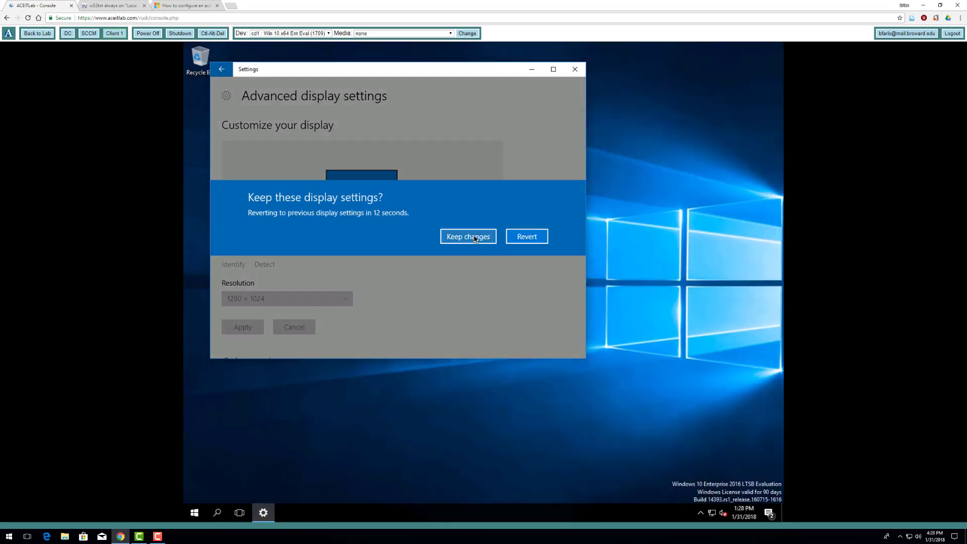
pyautogui.click(468, 237)
pyautogui.click(347, 299)
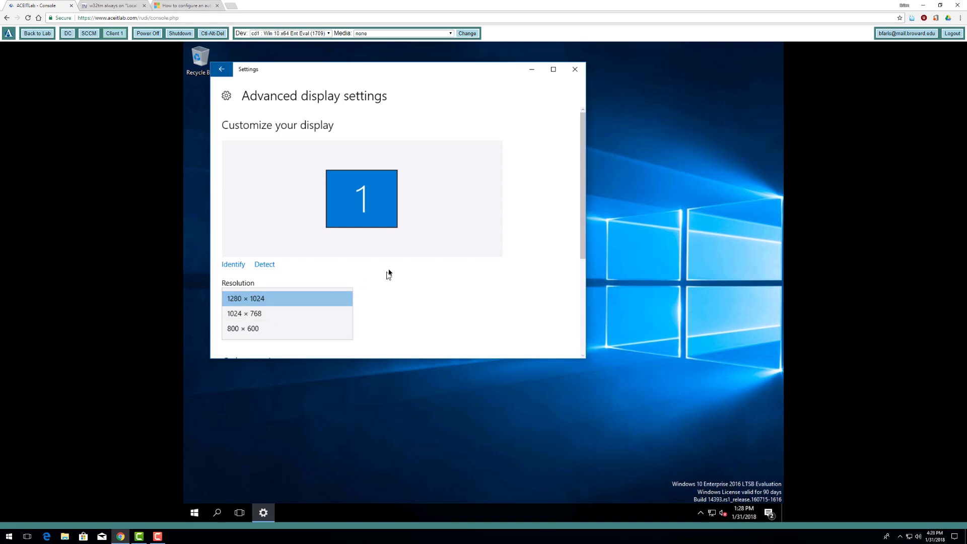
pyautogui.click(409, 302)
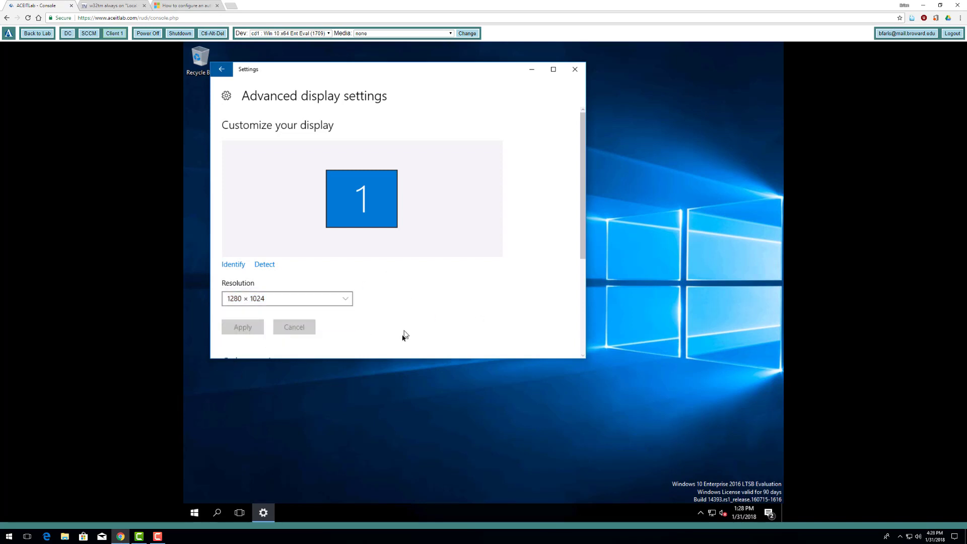
pyautogui.click(574, 69)
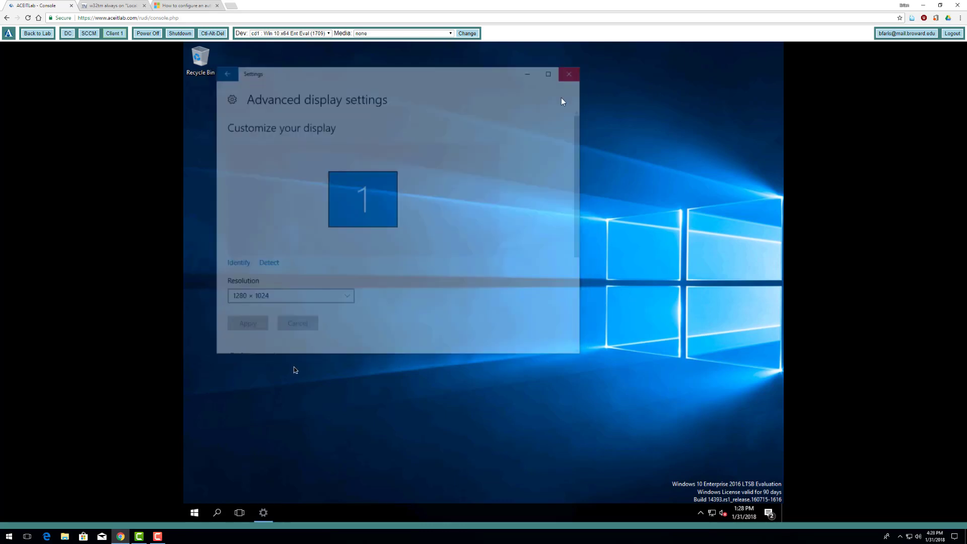
# - From System properties, rename the computer to client-1
pyautogui.rightClick(194, 512)
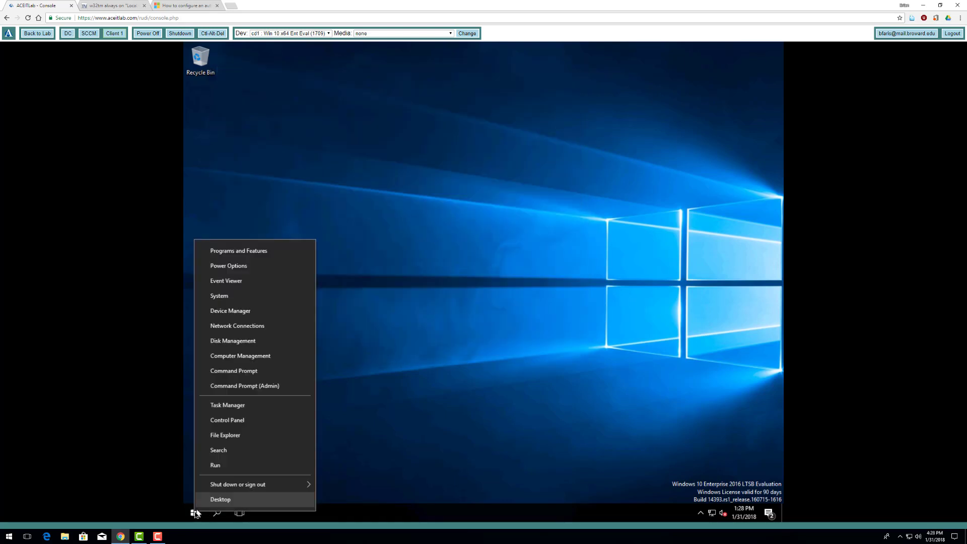
pyautogui.click(262, 325)
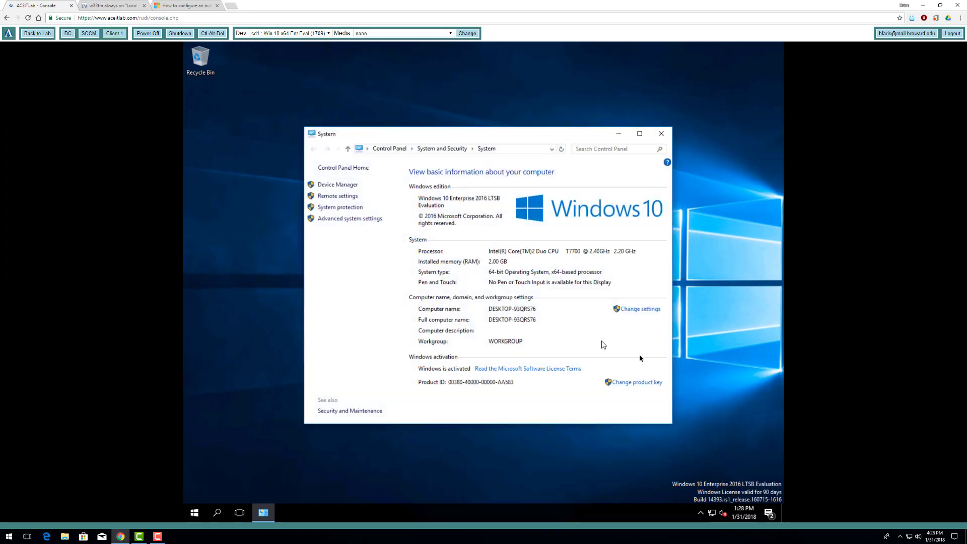
pyautogui.click(628, 310)
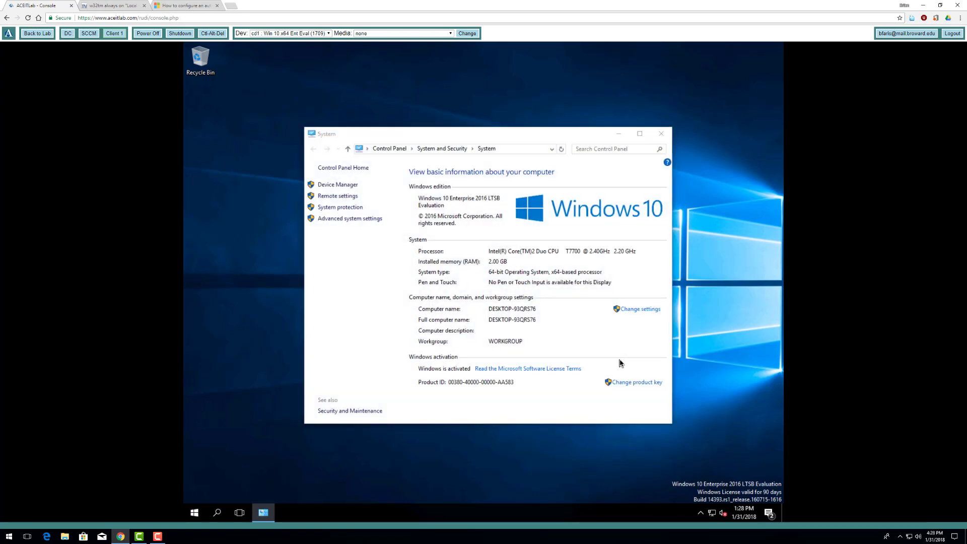
pyautogui.click(354, 192)
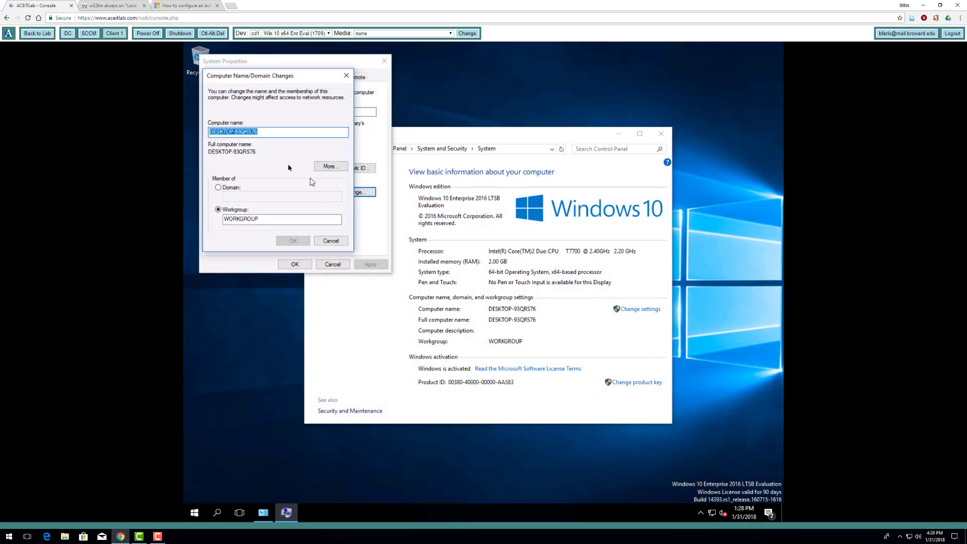
pyautogui.write('cl')
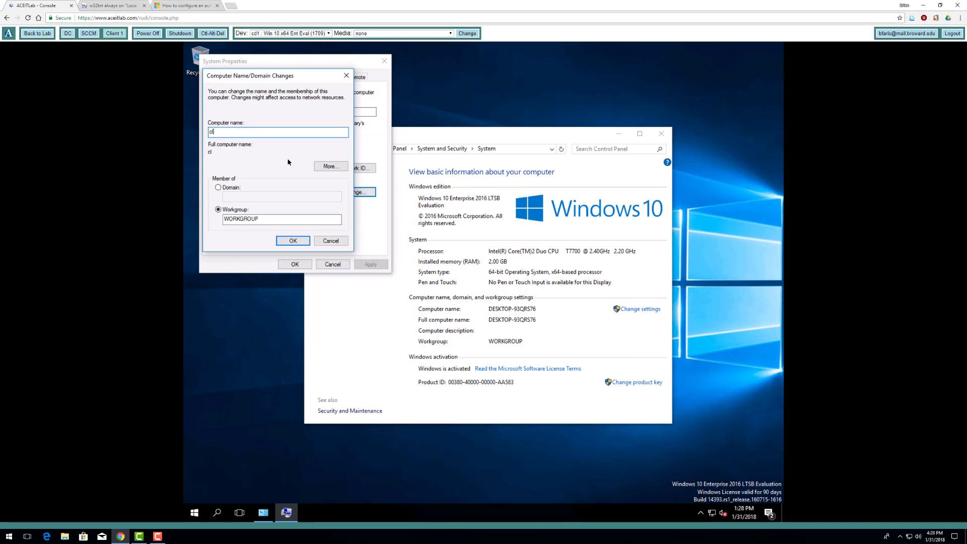
pyautogui.write('ient1-1')
pyautogui.press('Tab')
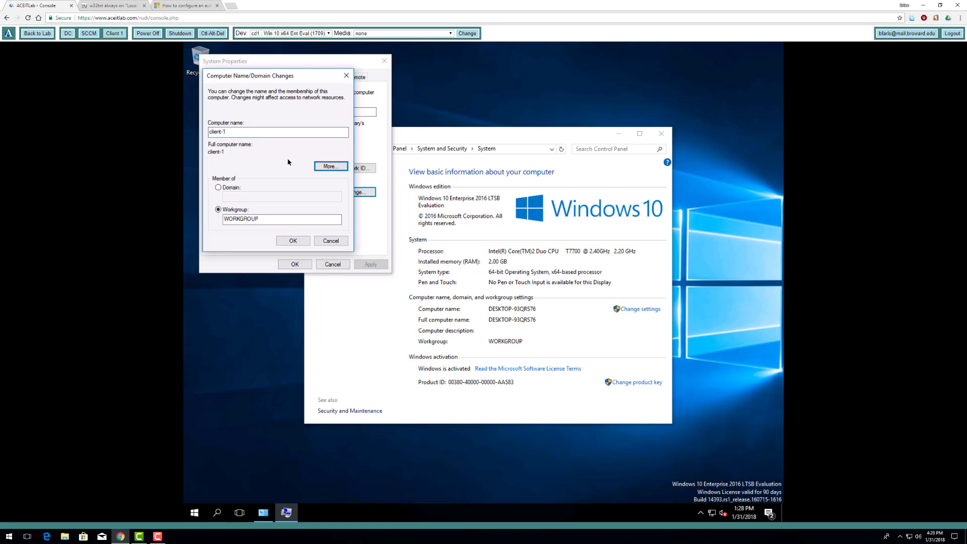
pyautogui.press('Tab')
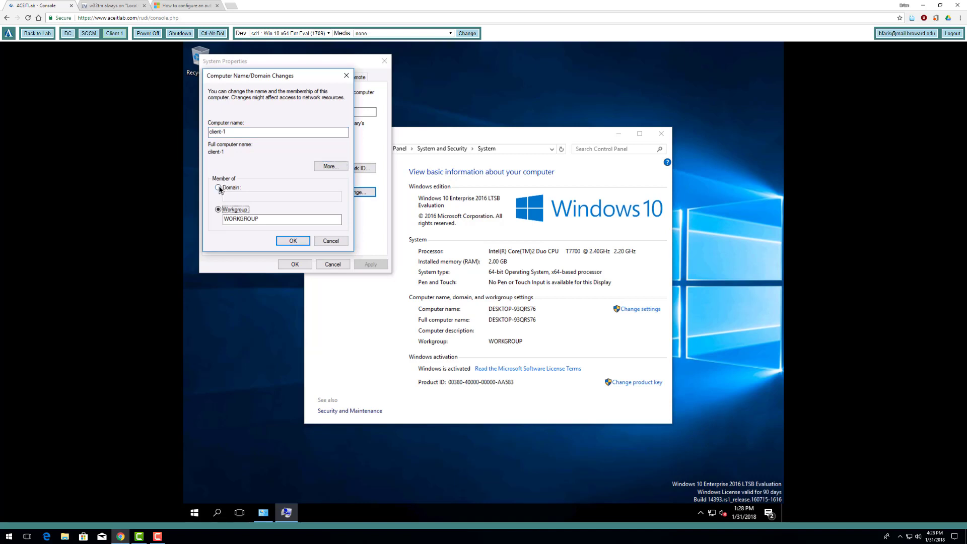
# - Join the contoso.com domain using the domain administrator's credentials and acknowledge the welcome and restart notices
pyautogui.click(225, 188)
pyautogui.click(240, 197)
pyautogui.write('contoso.com')
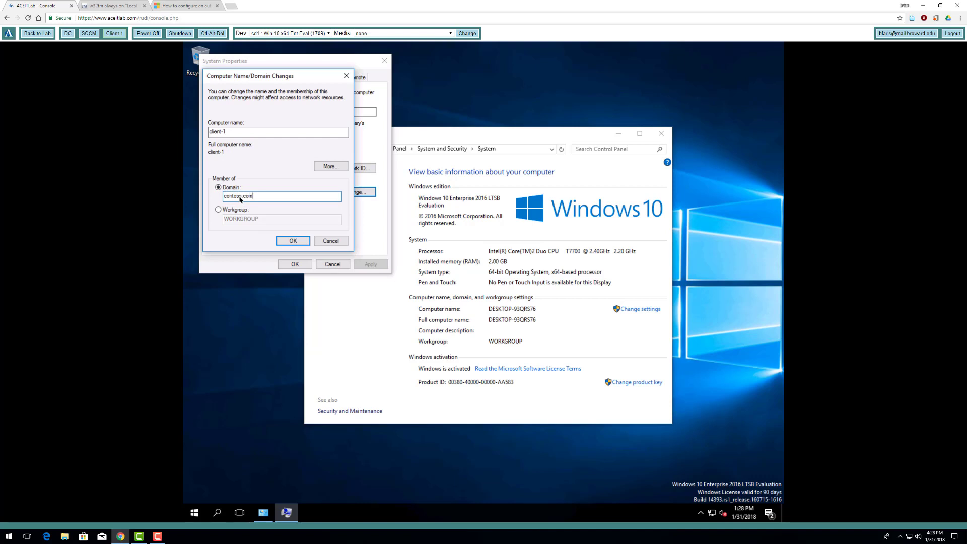
pyautogui.click(285, 240)
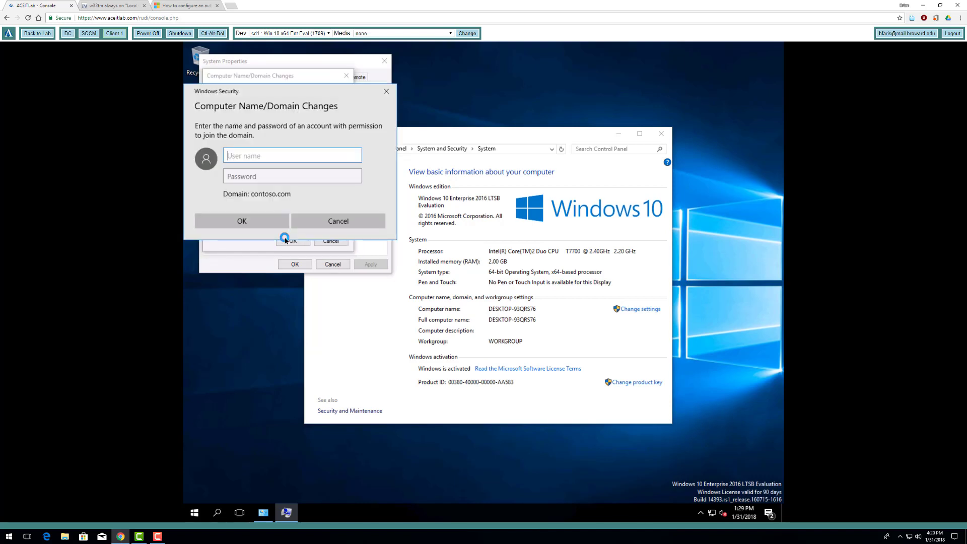
pyautogui.write('contoso\\administrator')
pyautogui.press('Tab')
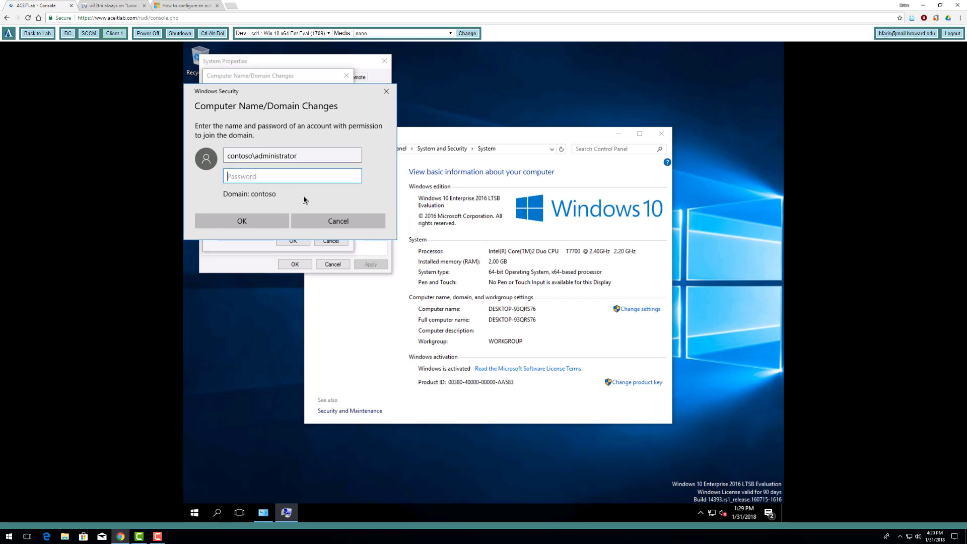
pyautogui.write('P')
pyautogui.click(259, 221)
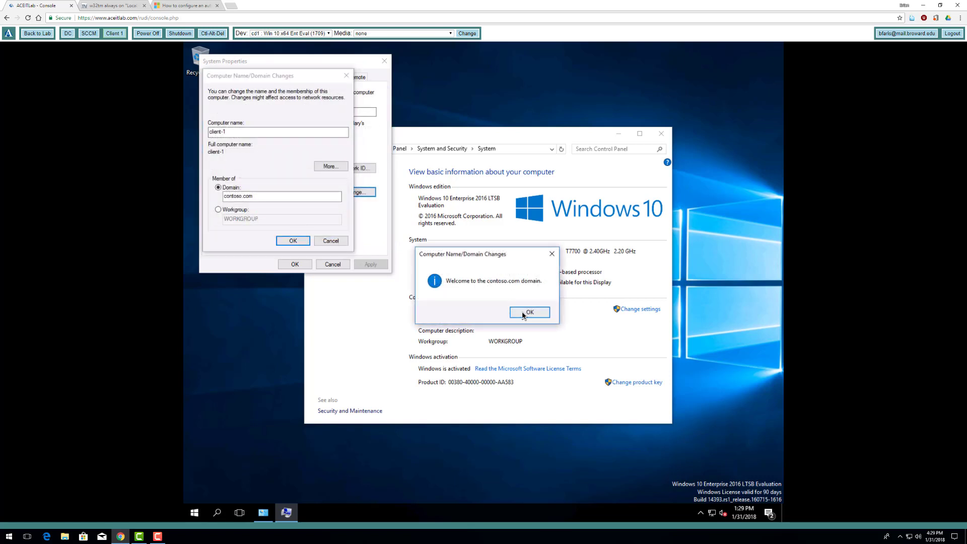
pyautogui.click(523, 314)
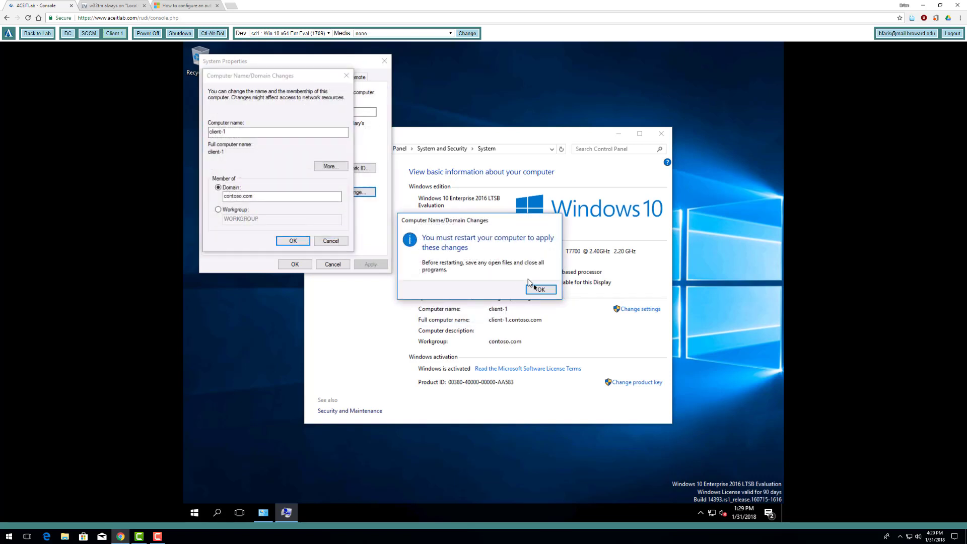
pyautogui.click(537, 288)
pyautogui.click(299, 263)
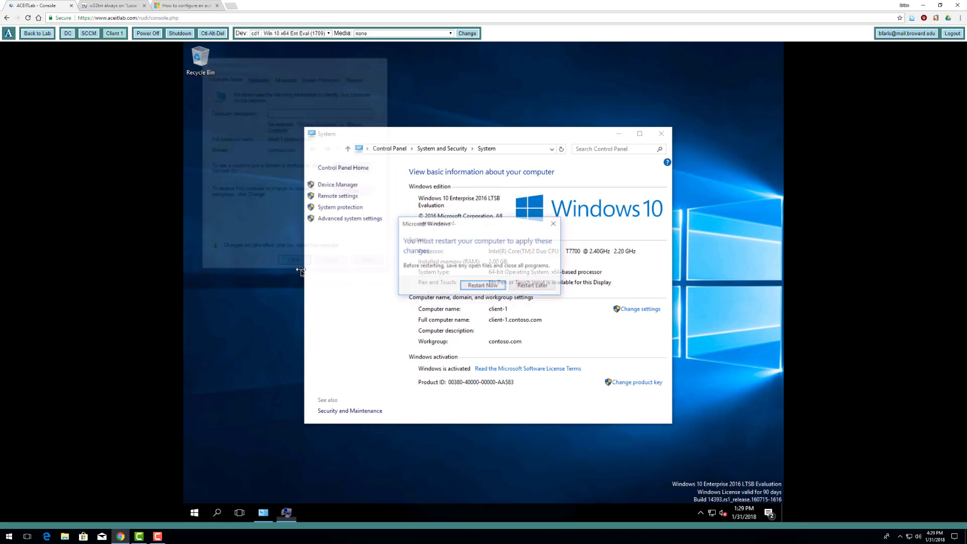
# - Restart now, then sign in as Other user with the contoso administrator account and its password
pyautogui.click(494, 285)
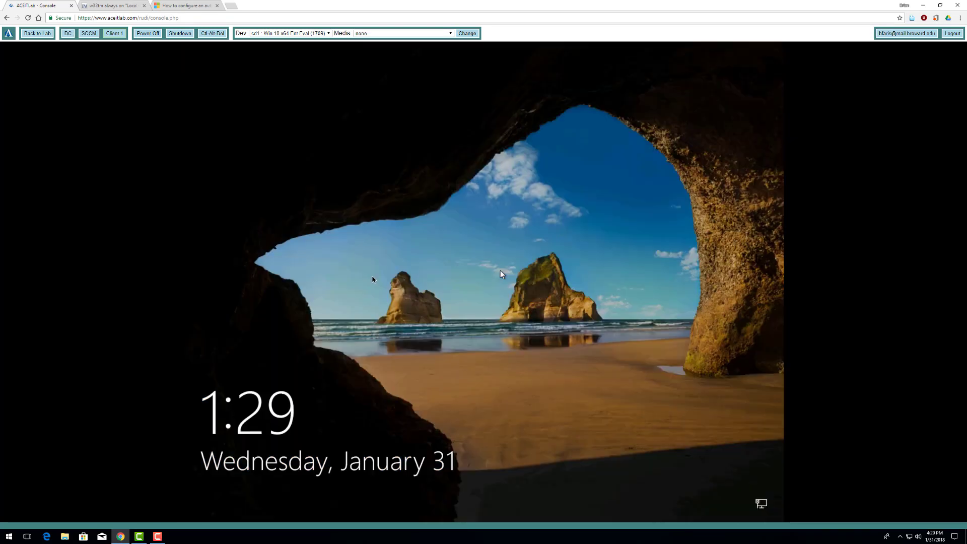
pyautogui.click(213, 35)
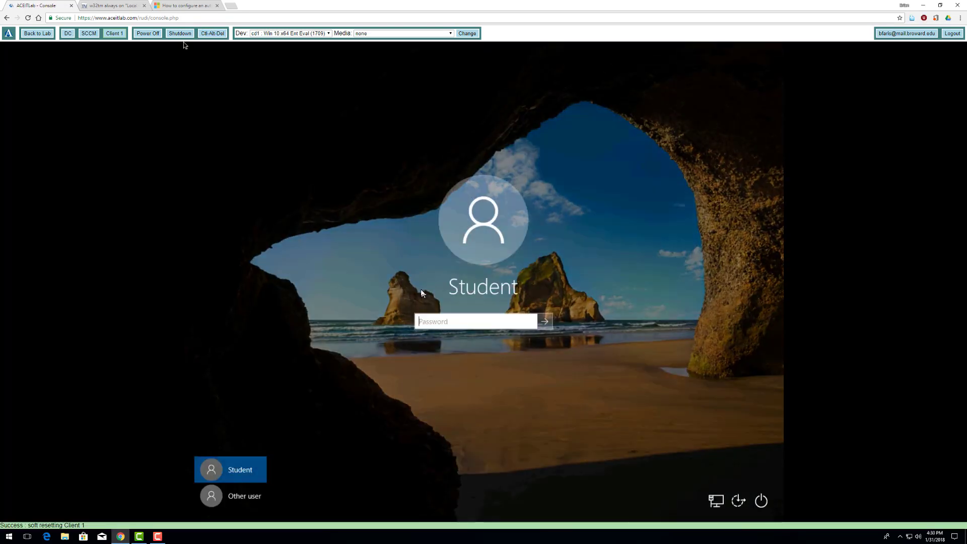
pyautogui.click(248, 498)
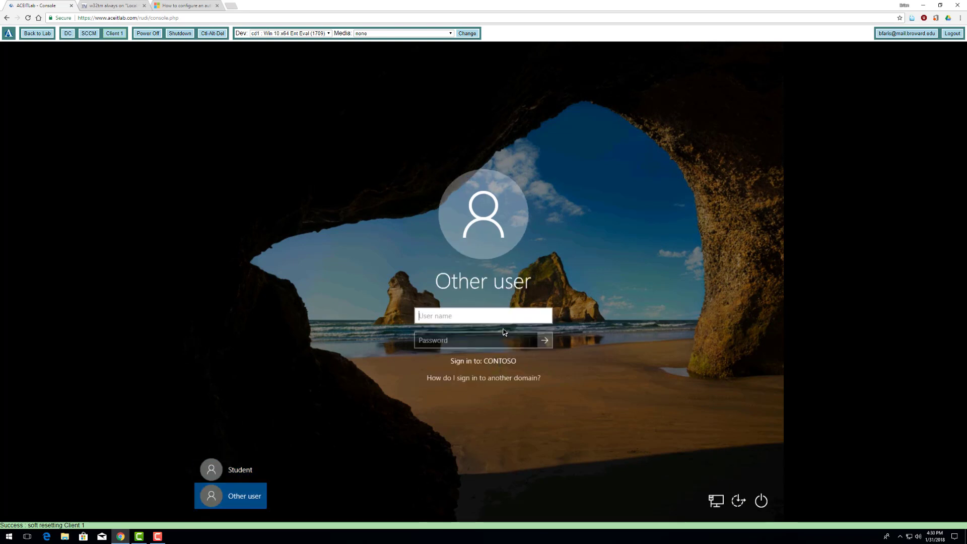
pyautogui.write('contoso\\administrator')
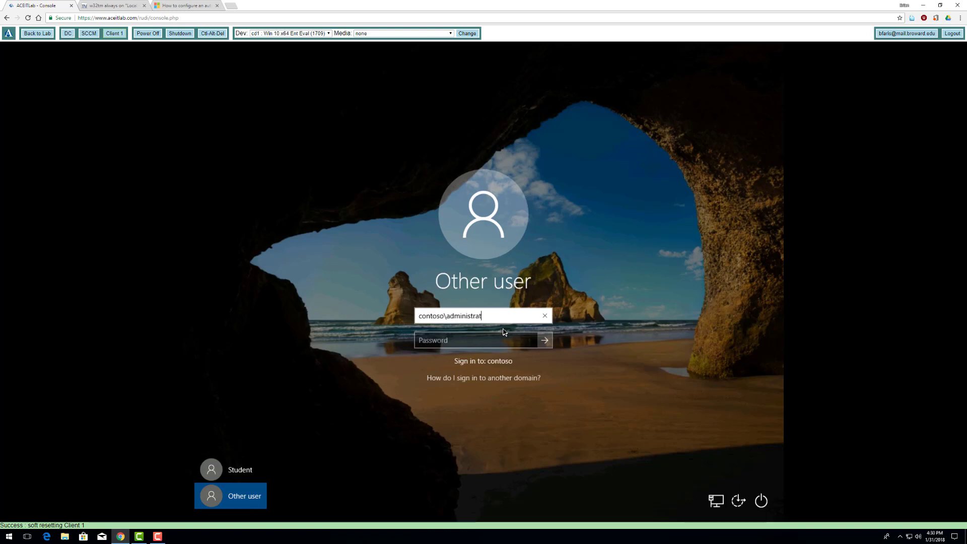
pyautogui.press('Tab')
pyautogui.write('Passw0rd')
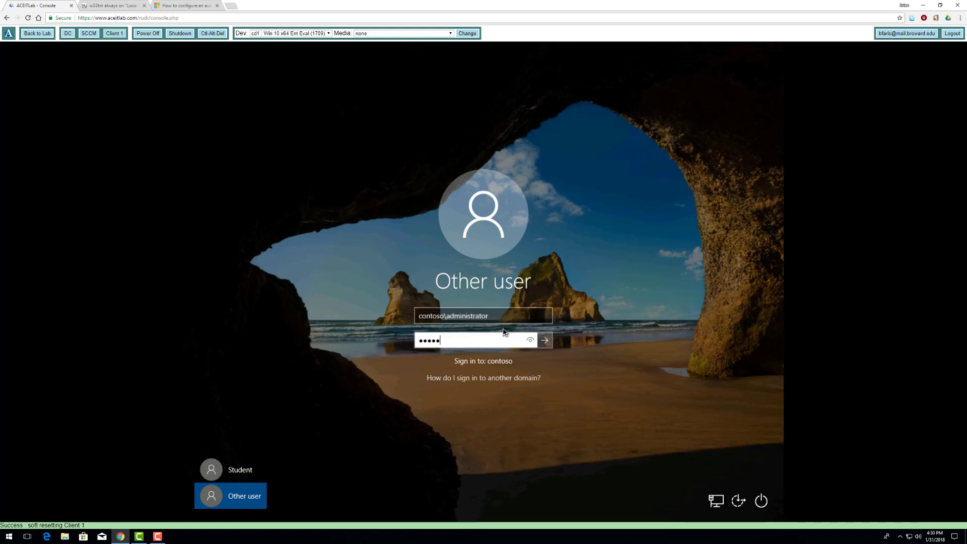
pyautogui.click(545, 340)
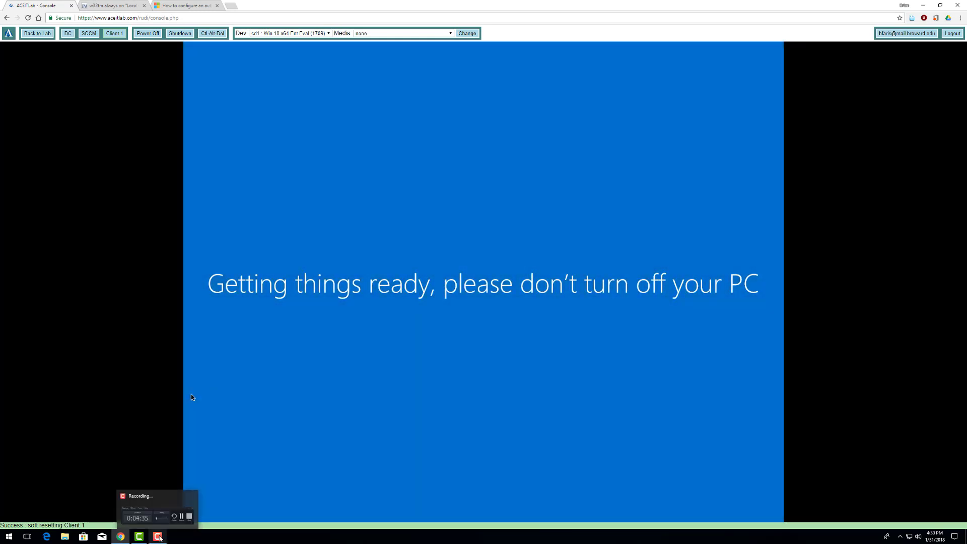
pyautogui.click(158, 537)
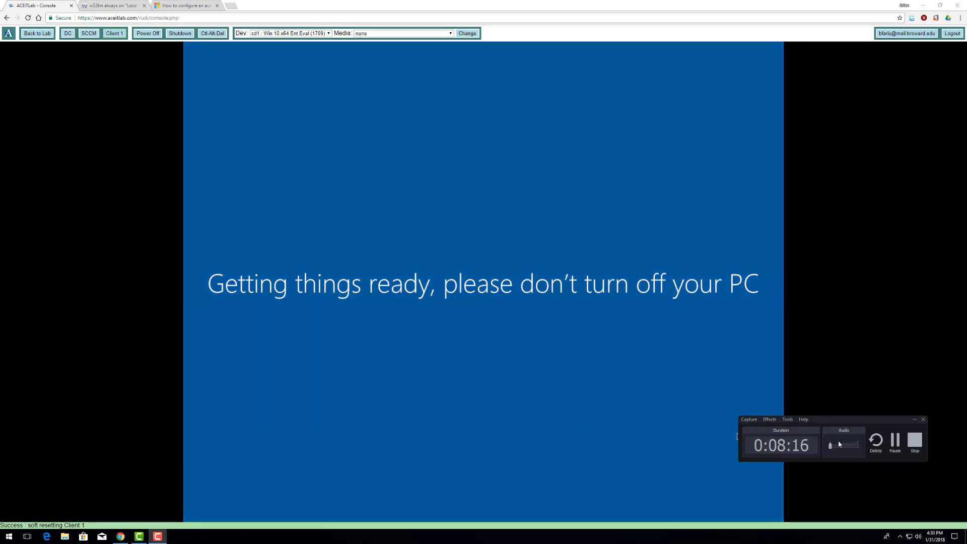
pyautogui.click(894, 441)
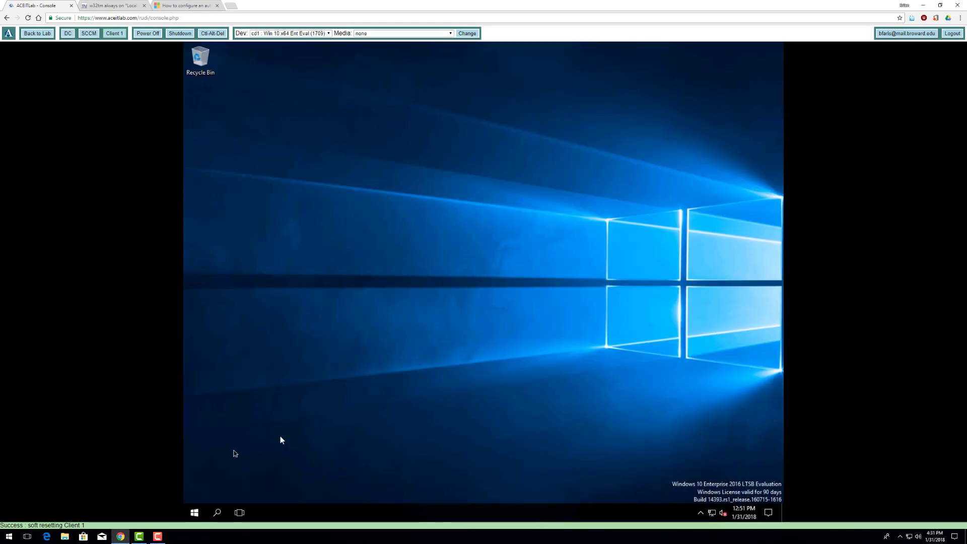
# - In an elevated Command Prompt, run fsutil resource setautoreset true c:\ and then shutdown -t 0
pyautogui.rightClick(196, 512)
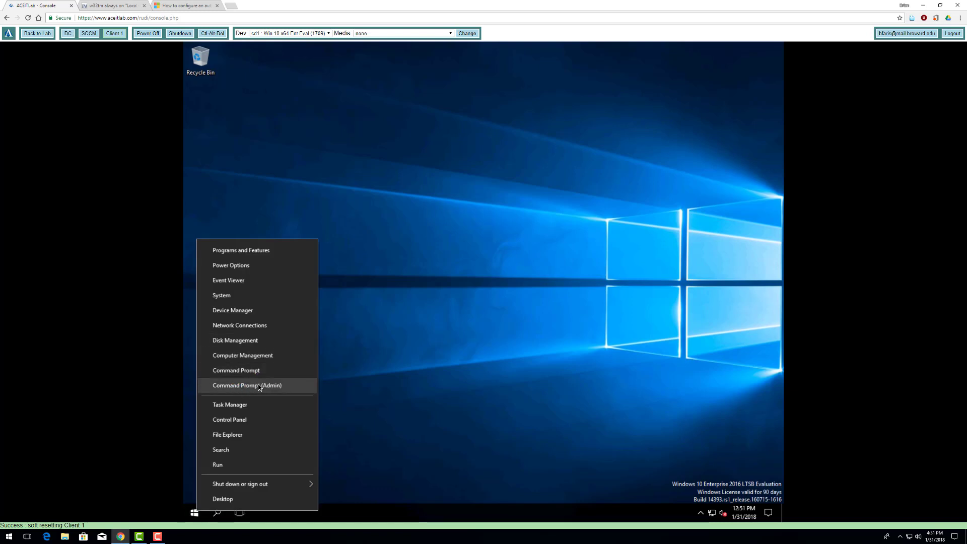
pyautogui.click(265, 386)
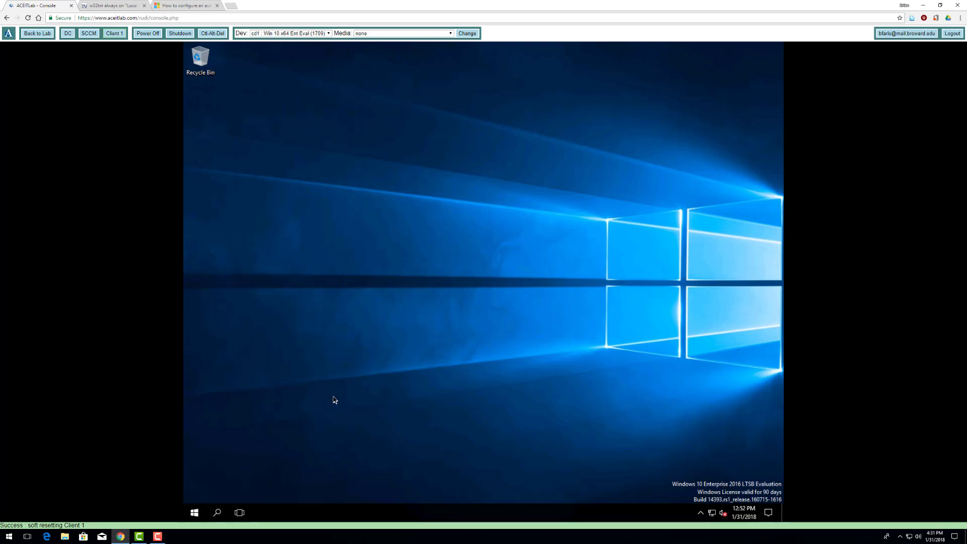
pyautogui.click(423, 236)
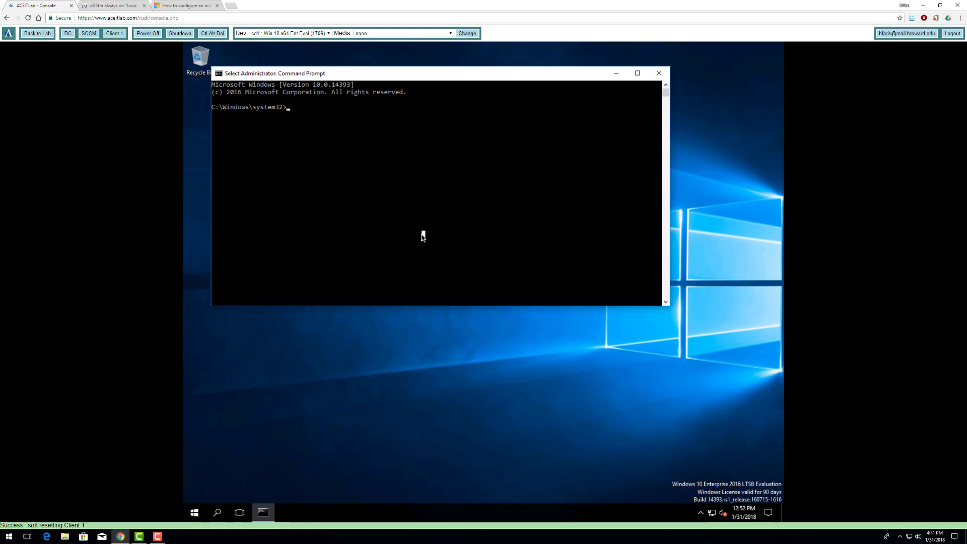
pyautogui.write('fsutil resou')
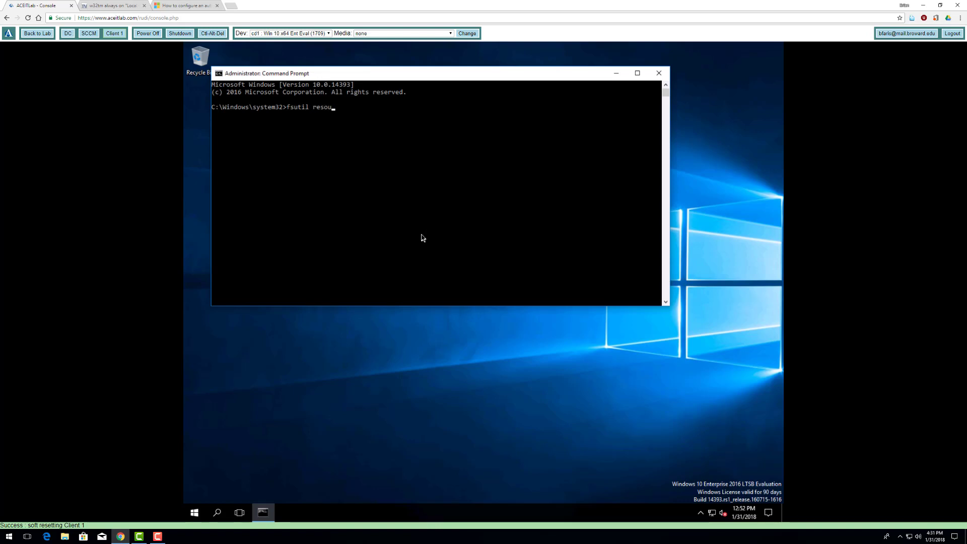
pyautogui.write('rce setautoreset true c:\\')
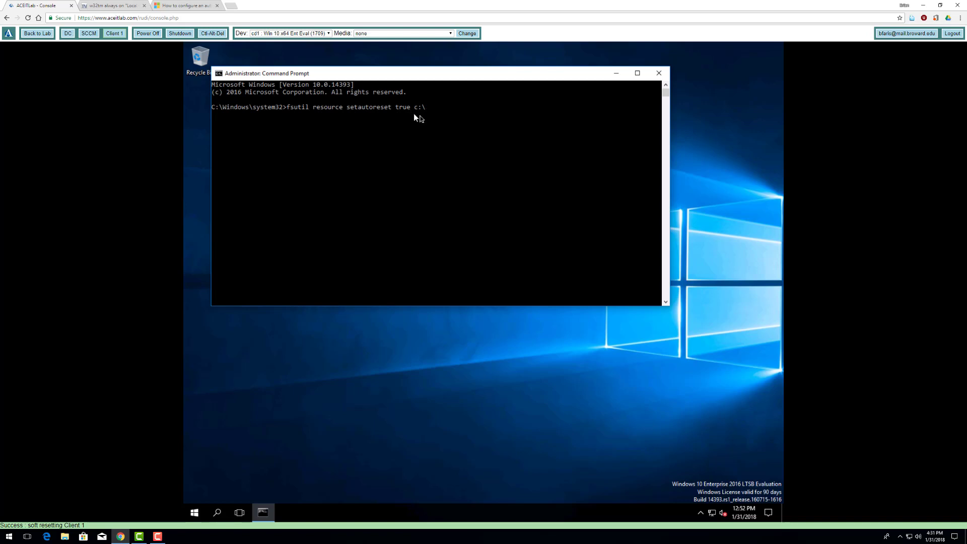
pyautogui.press('Return')
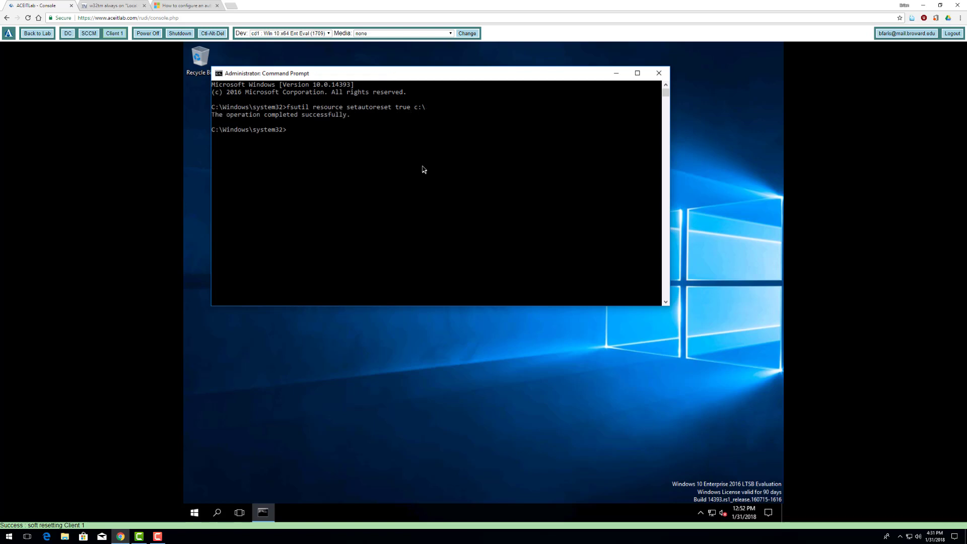
pyautogui.write('shutdown -t 0 -r')
pyautogui.press('Return')
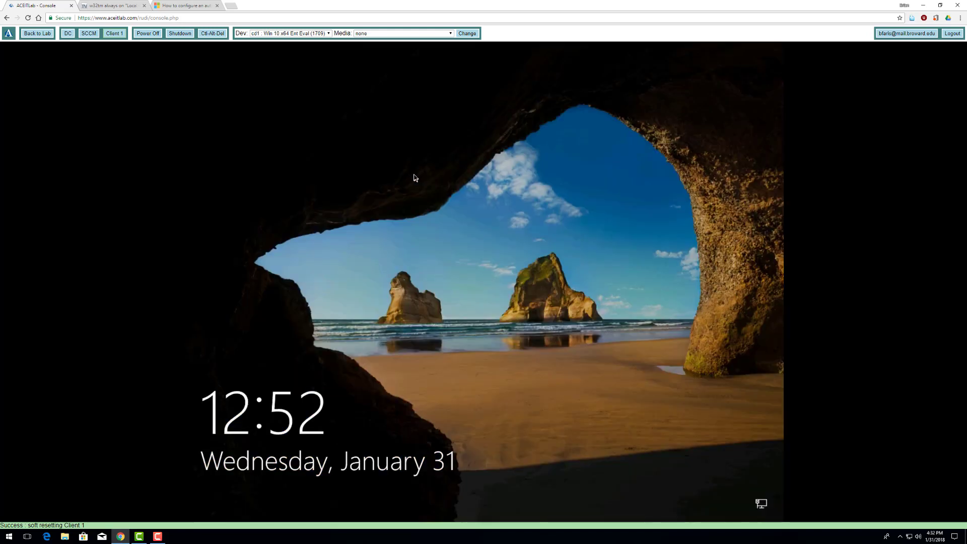
# - Sign Client 1 in with the administrator password, then switch the console to the SCCM server
pyautogui.click(158, 536)
pyautogui.click(894, 445)
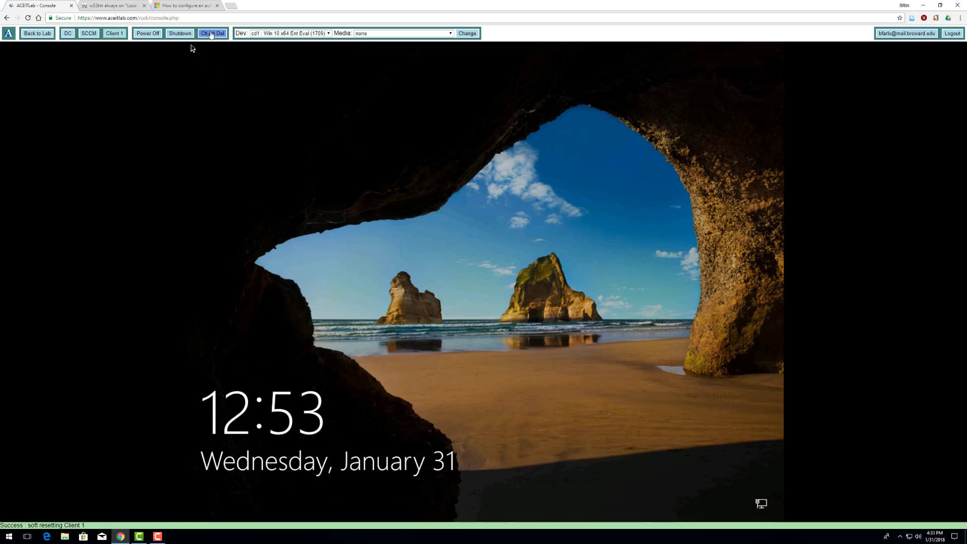
pyautogui.click(213, 33)
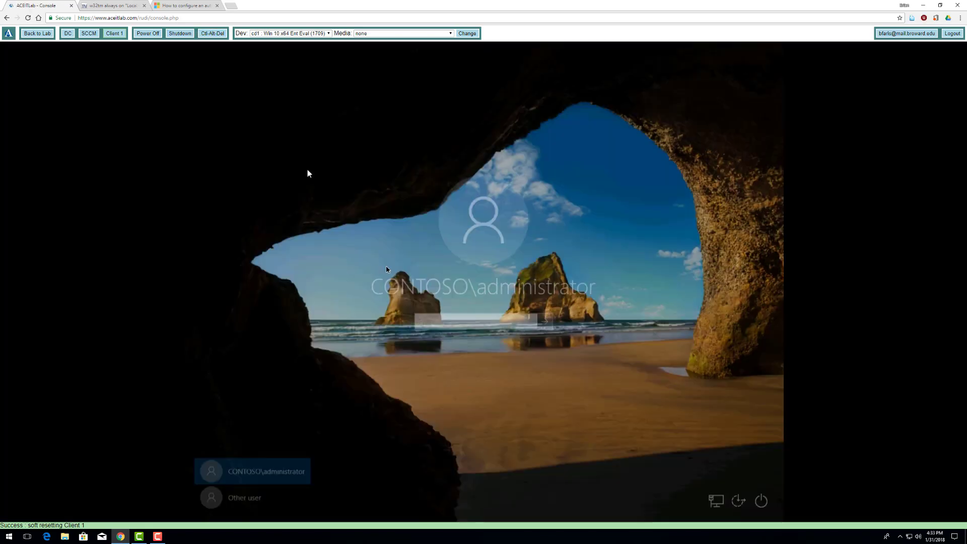
pyautogui.write('Pa$$w0r')
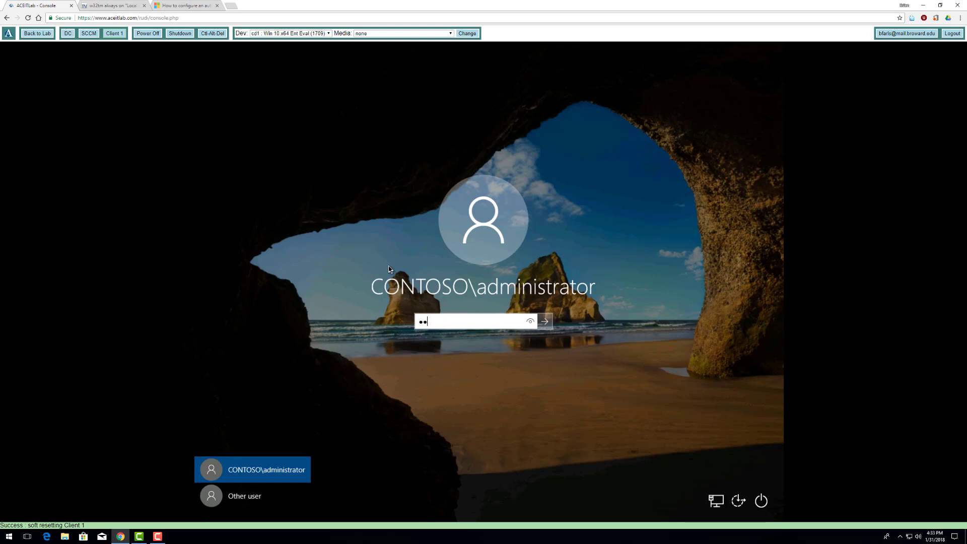
pyautogui.write('d')
pyautogui.press('Return')
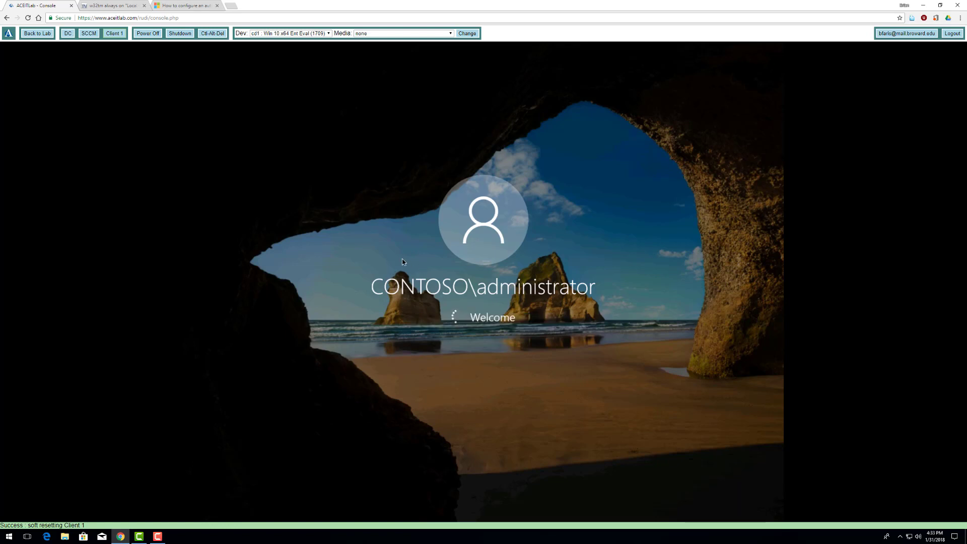
pyautogui.click(85, 34)
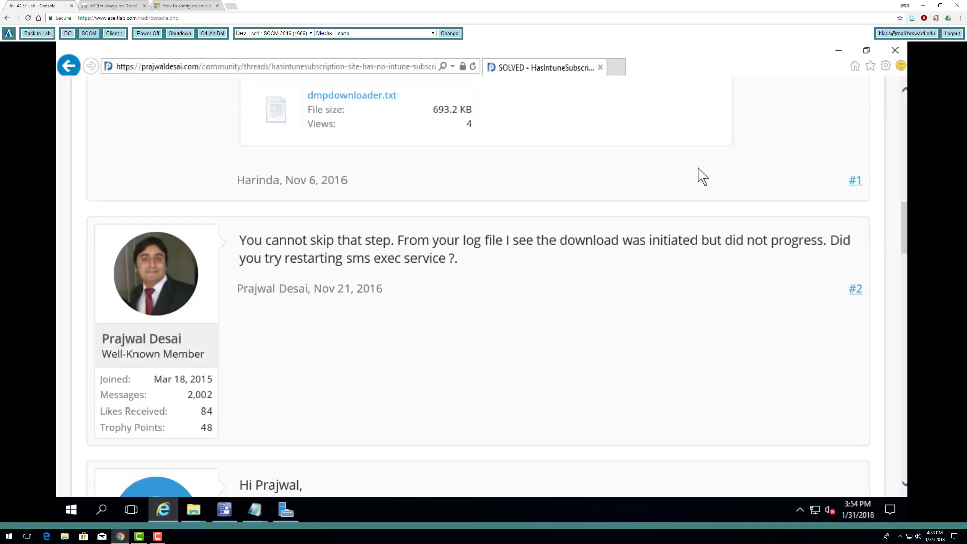
# - Close the forum browser, File Explorer and Notepad log windows on the SCCM server
pyautogui.click(894, 51)
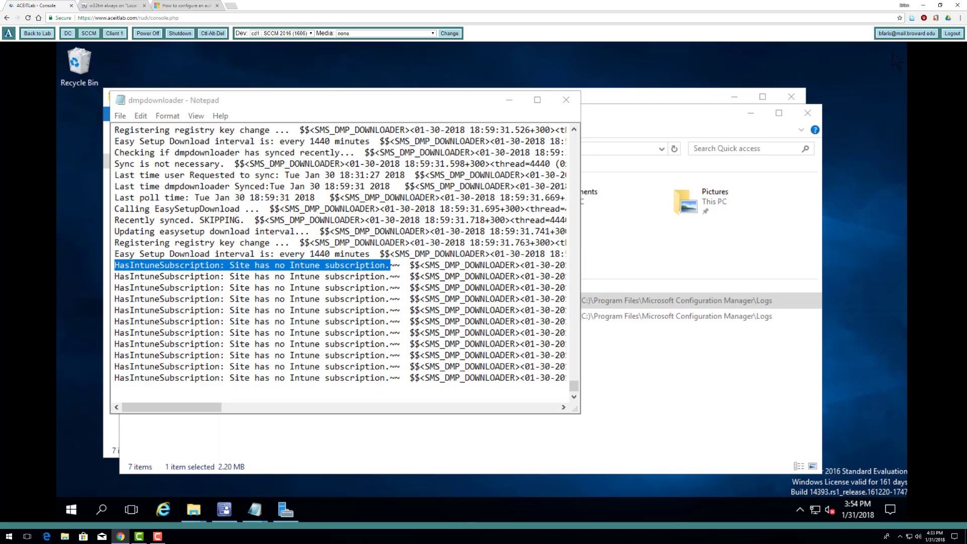
pyautogui.click(814, 115)
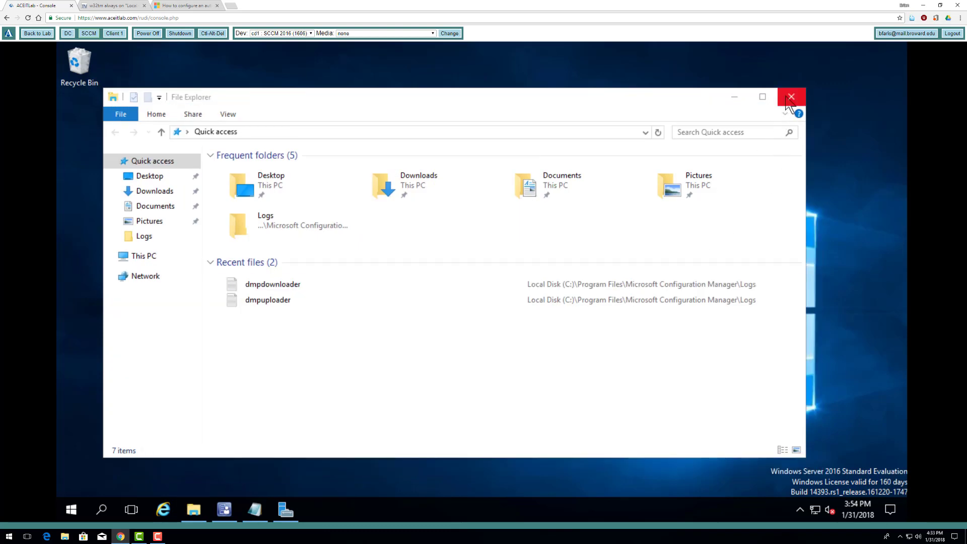
pyautogui.click(791, 97)
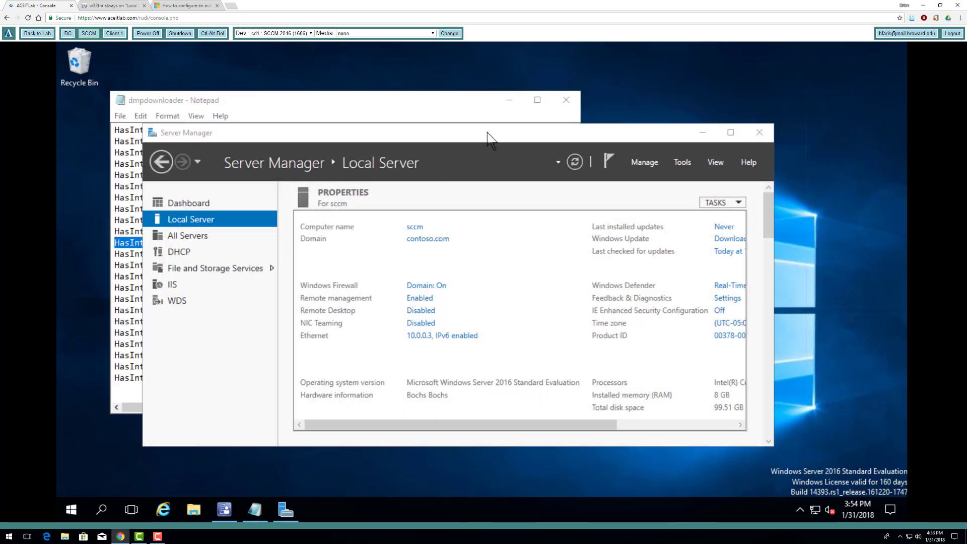
pyautogui.click(566, 100)
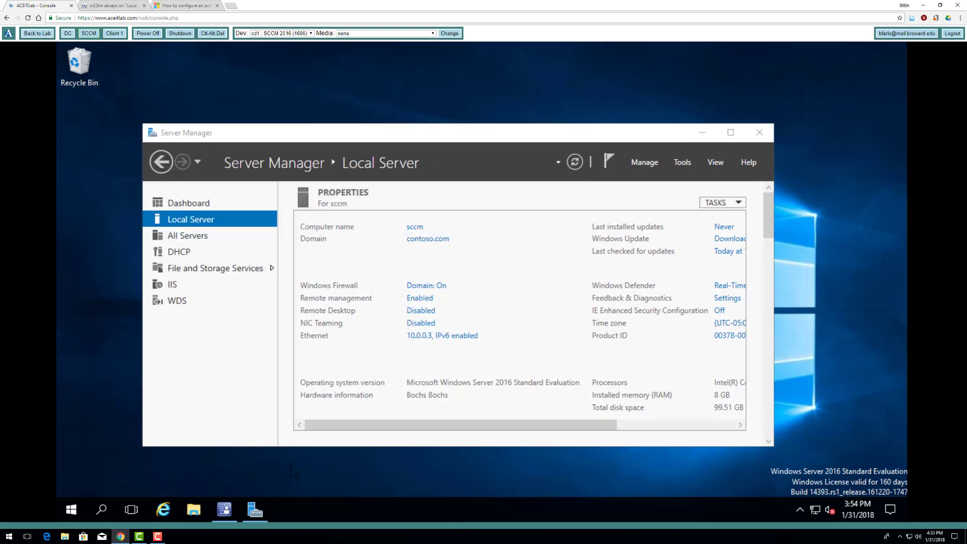
# - In Configuration Manager's Administration > Discovery Methods, run full Active Directory System Discovery now
pyautogui.click(224, 509)
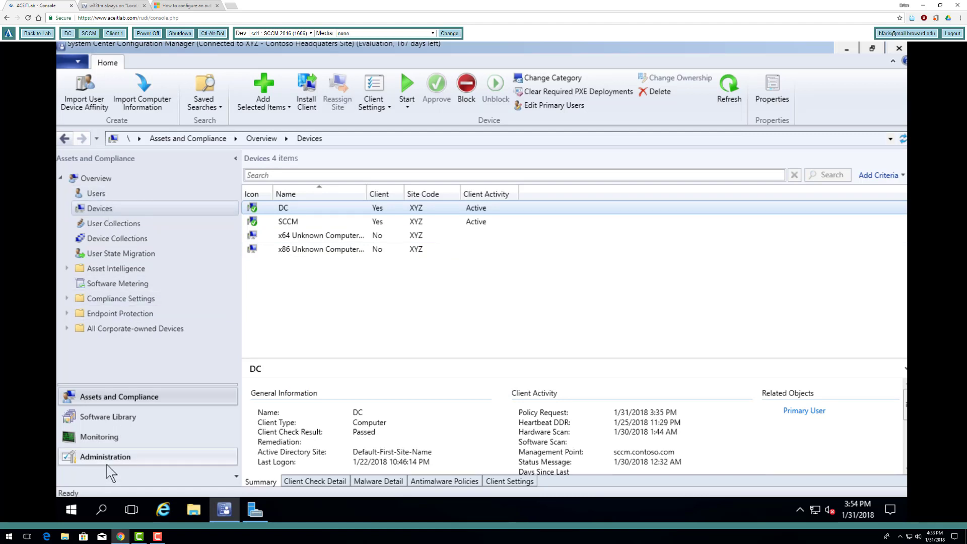
pyautogui.click(106, 462)
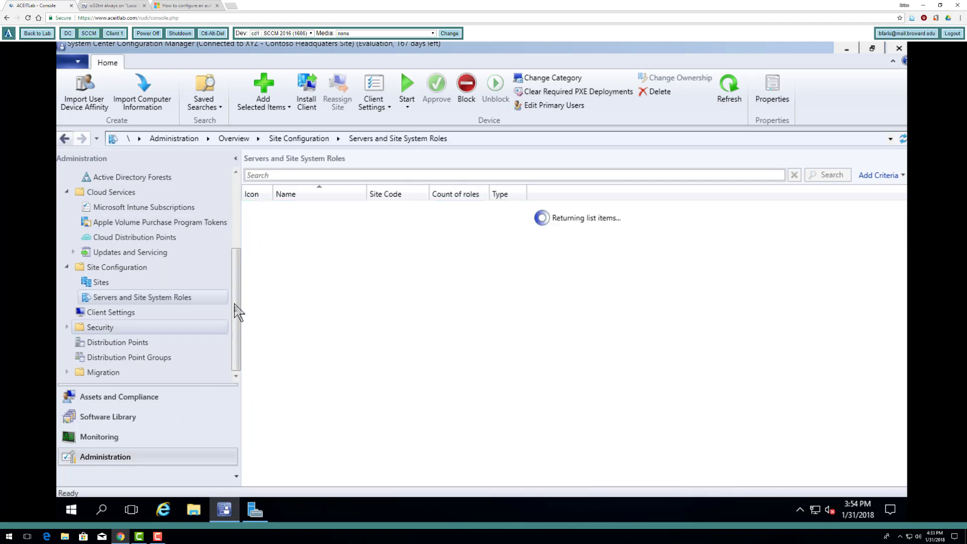
pyautogui.moveTo(235, 309); pyautogui.dragTo(235, 209)
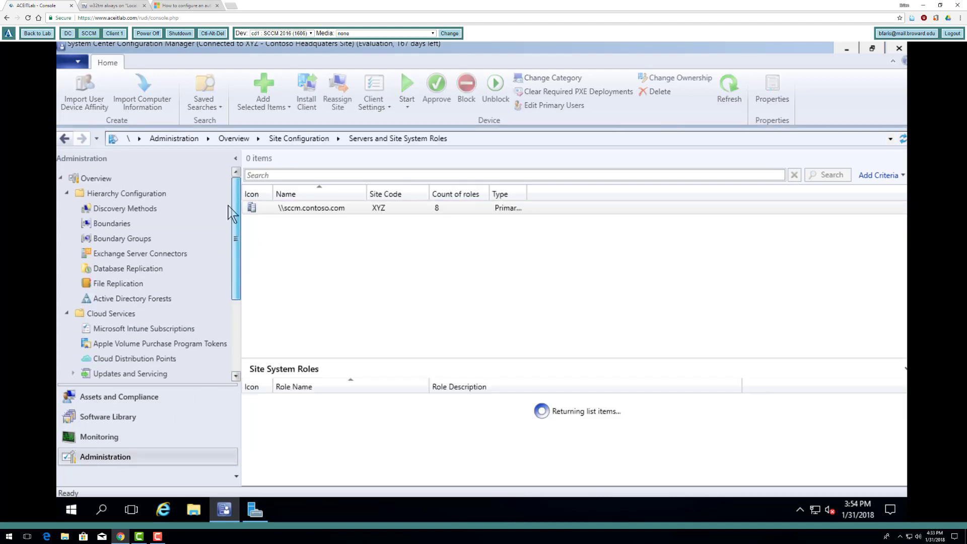
pyautogui.click(120, 210)
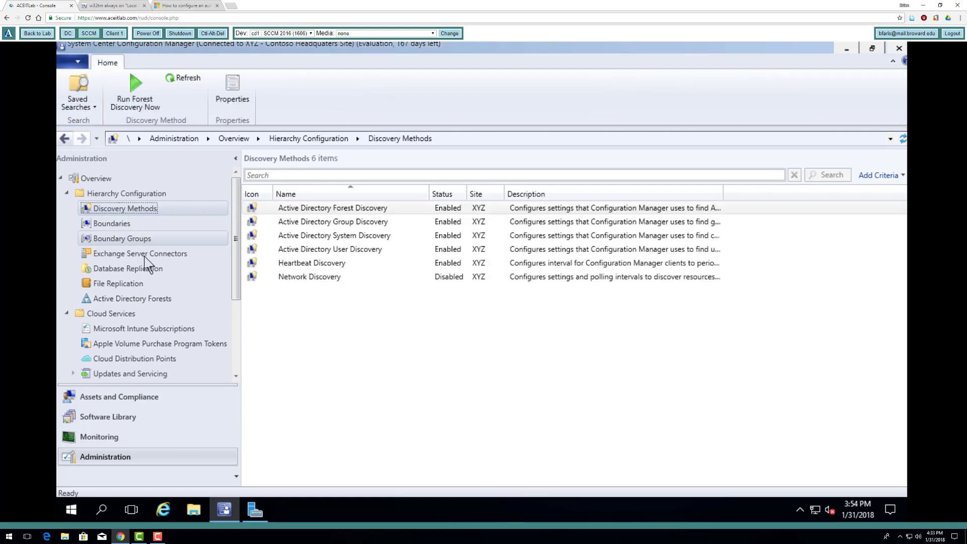
pyautogui.click(349, 236)
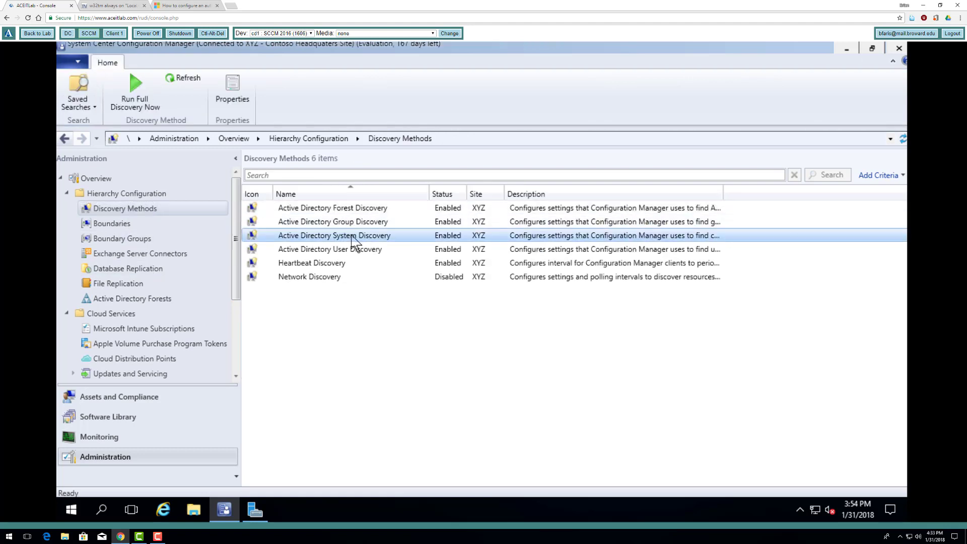
pyautogui.rightClick(350, 236)
pyautogui.click(380, 247)
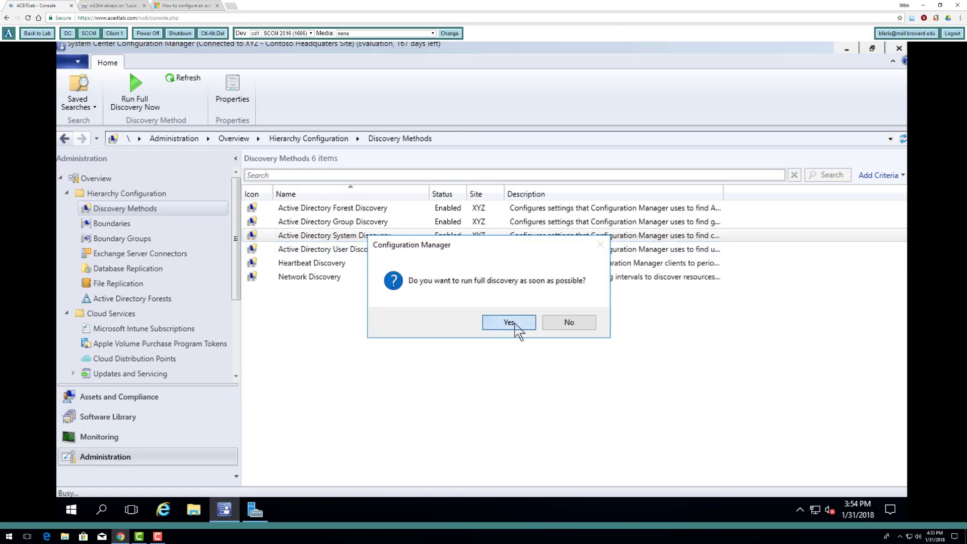
pyautogui.click(510, 323)
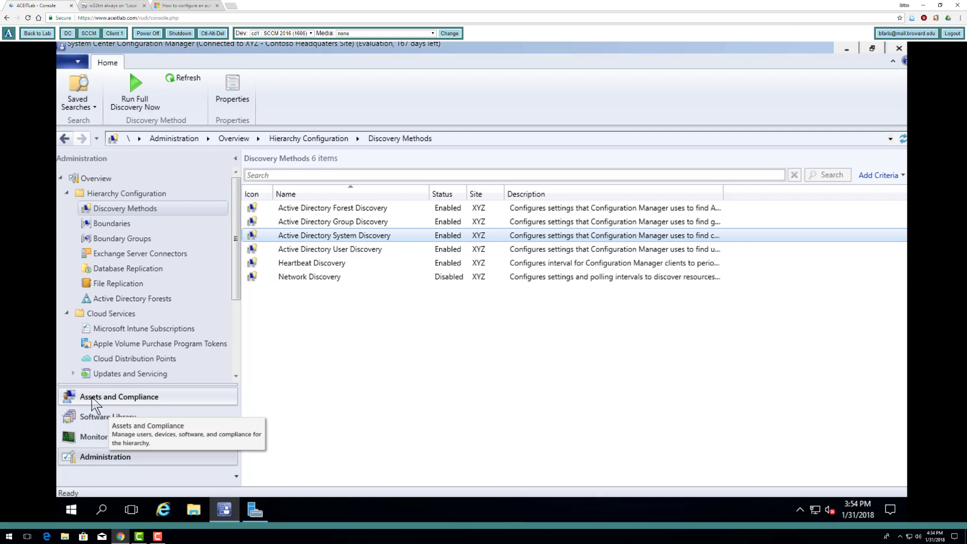
# - Launch Install Client for the CLIENT-1 device under Assets and Compliance > Devices
pyautogui.click(108, 404)
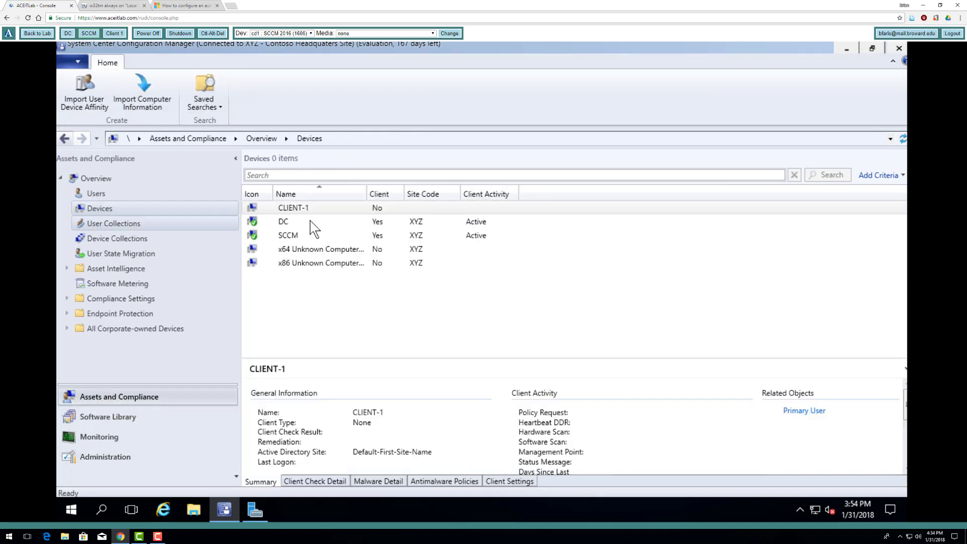
pyautogui.click(301, 211)
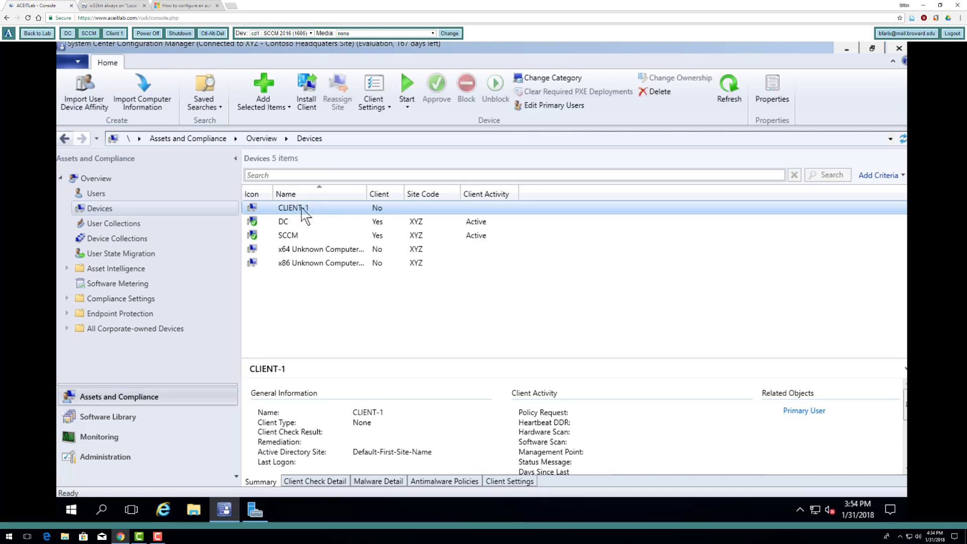
pyautogui.rightClick(304, 212)
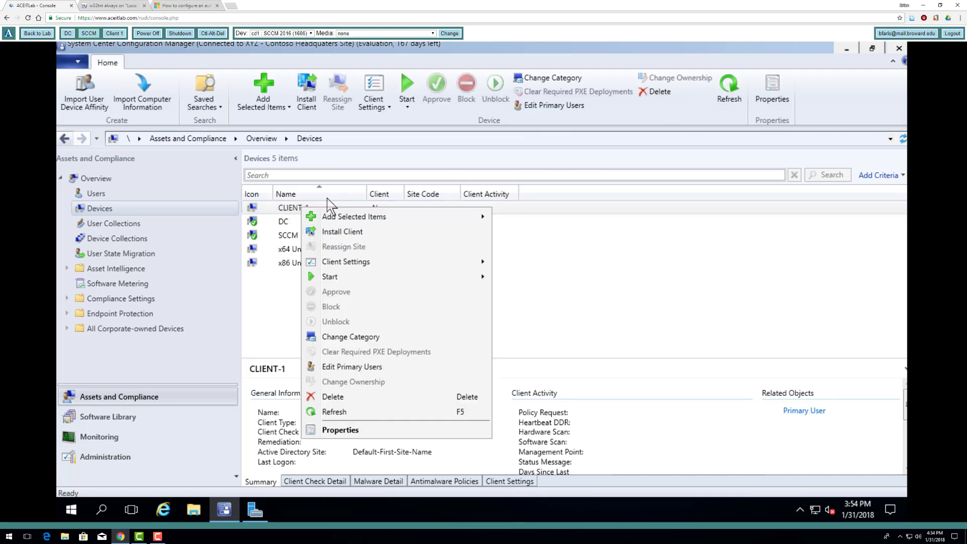
pyautogui.click(571, 250)
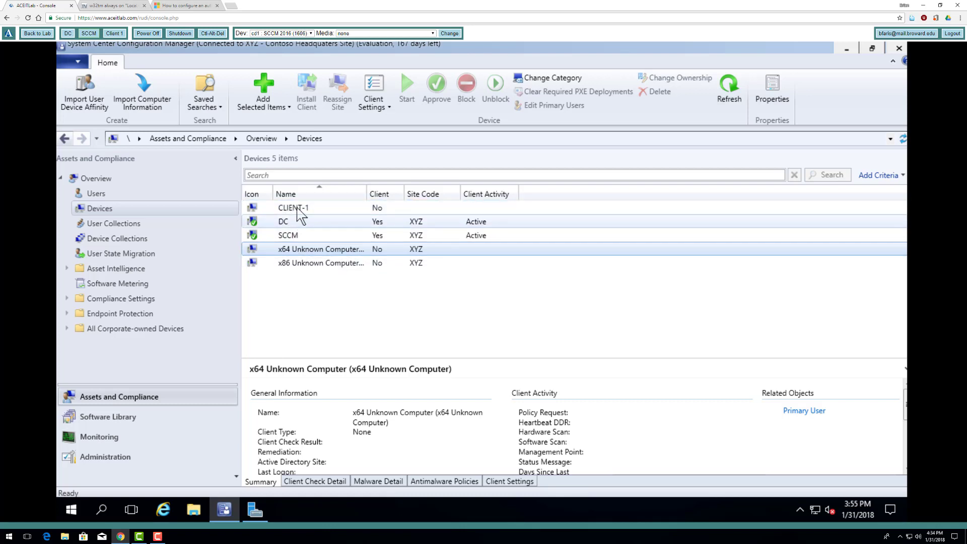
pyautogui.click(297, 207)
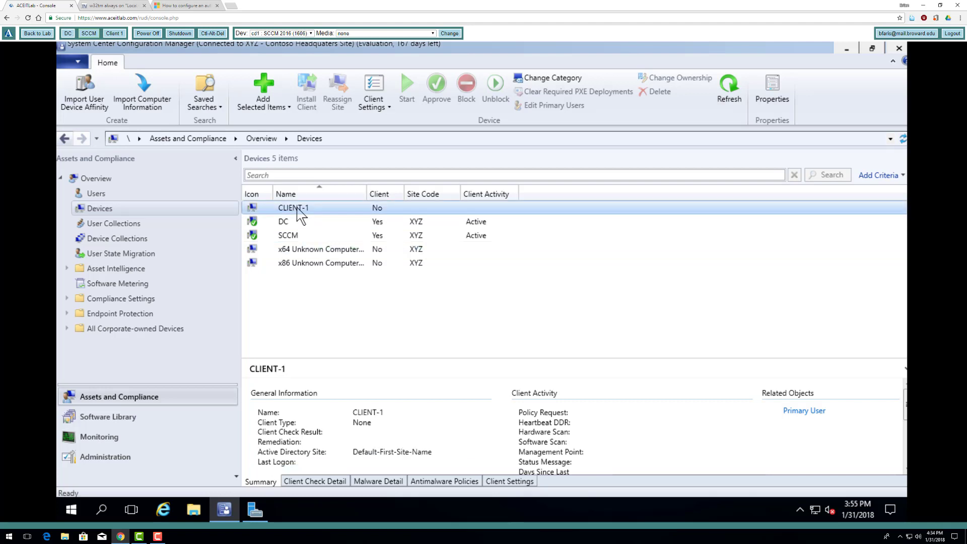
pyautogui.rightClick(297, 208)
pyautogui.click(337, 233)
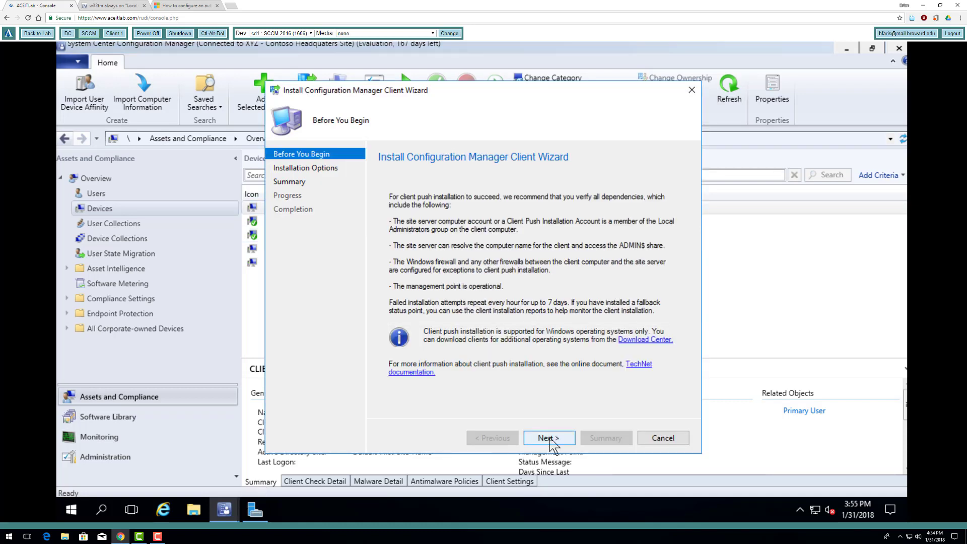
# - Complete the Install Client wizard with Always install and install from site XYZ, then close it
pyautogui.click(550, 440)
pyautogui.click(393, 257)
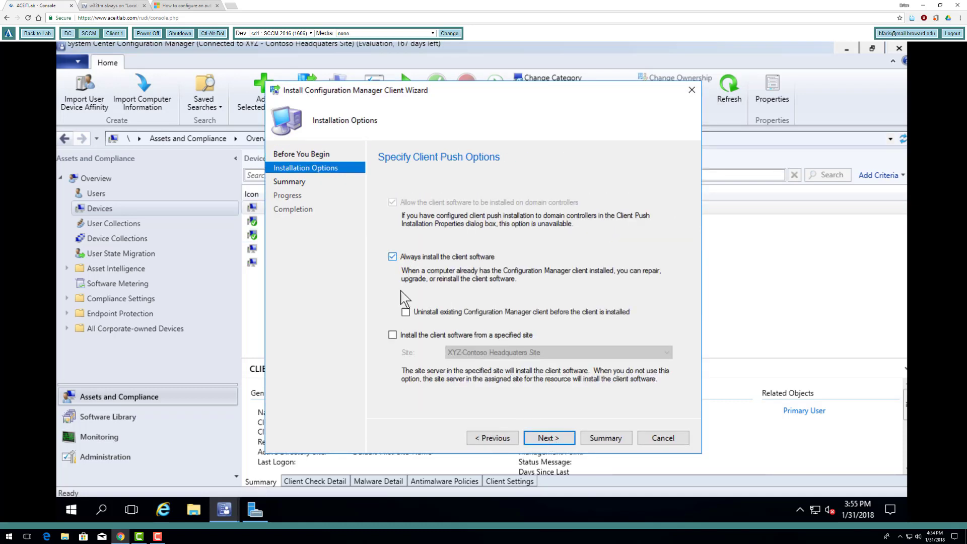
pyautogui.click(393, 336)
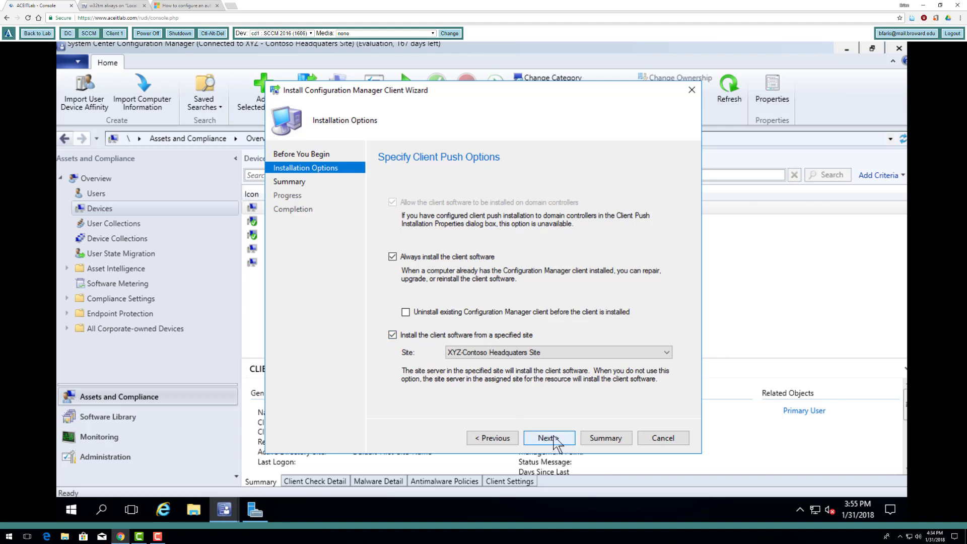
pyautogui.click(552, 436)
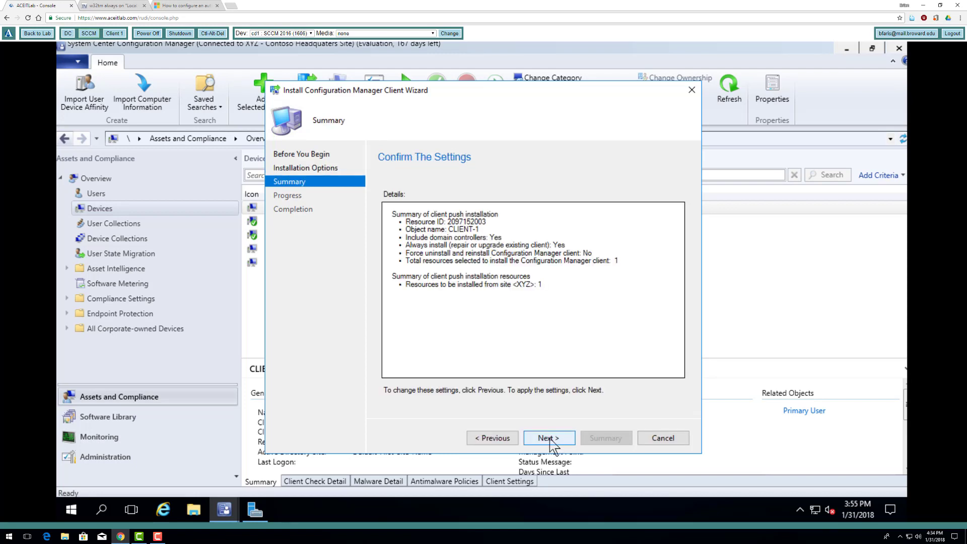
pyautogui.click(551, 438)
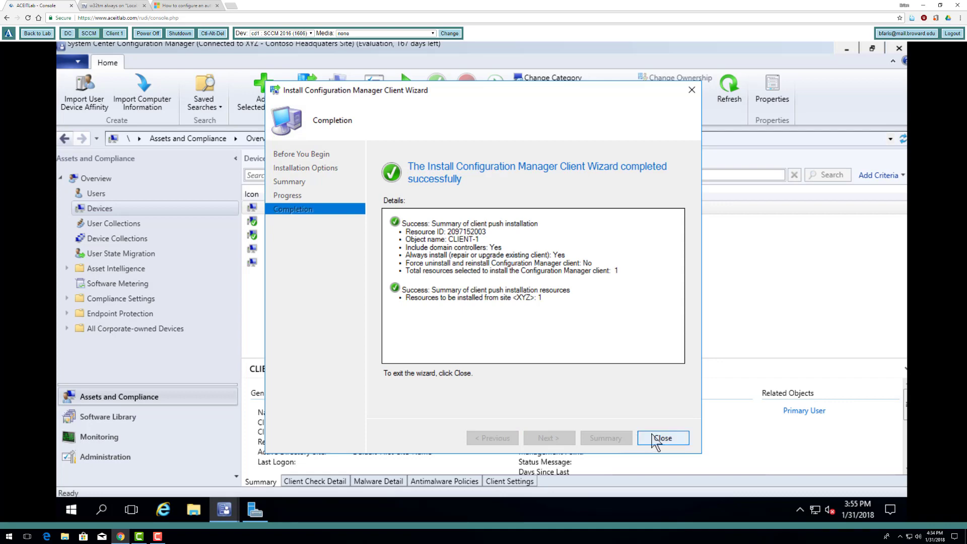
pyautogui.click(655, 438)
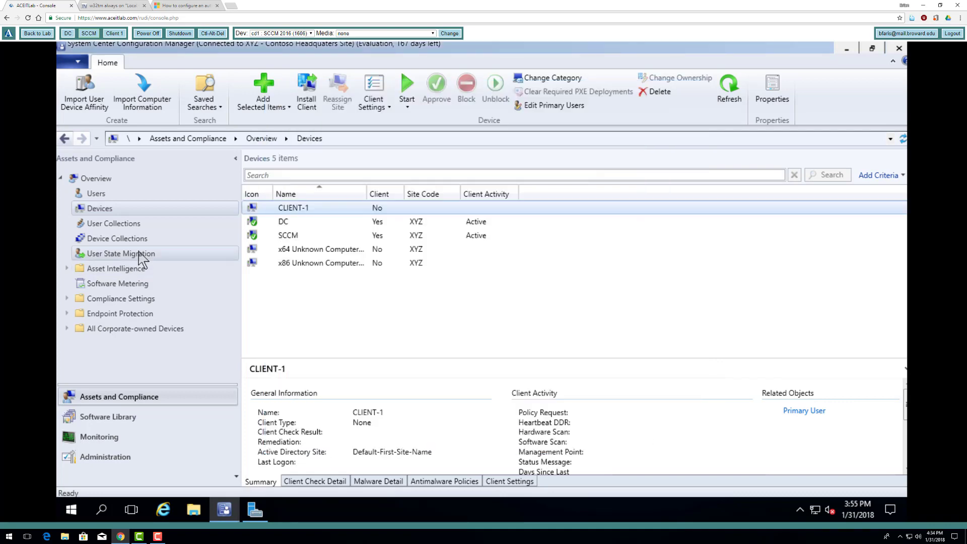
# - Dismiss the SCCM server's security screen and switch the console to the Windows 10 client
pyautogui.click(208, 33)
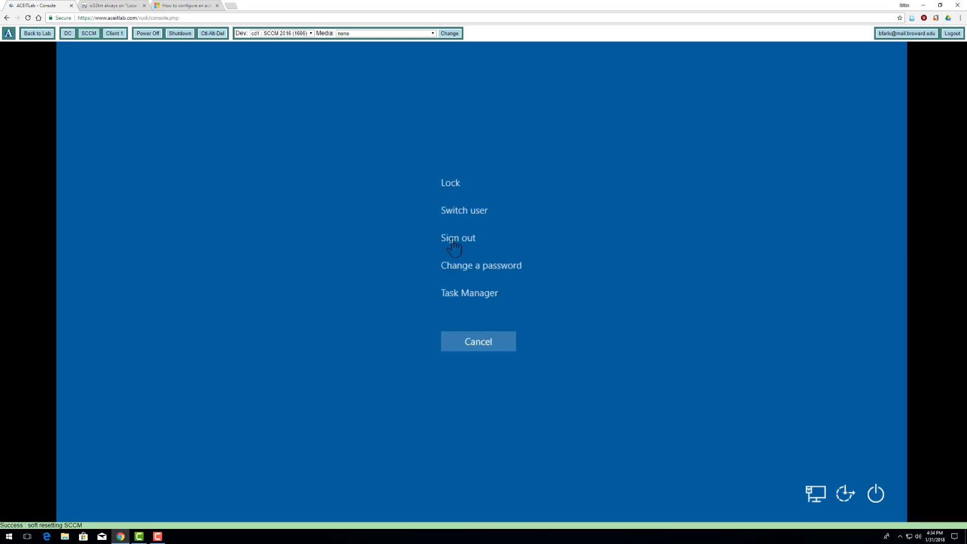
pyautogui.click(474, 341)
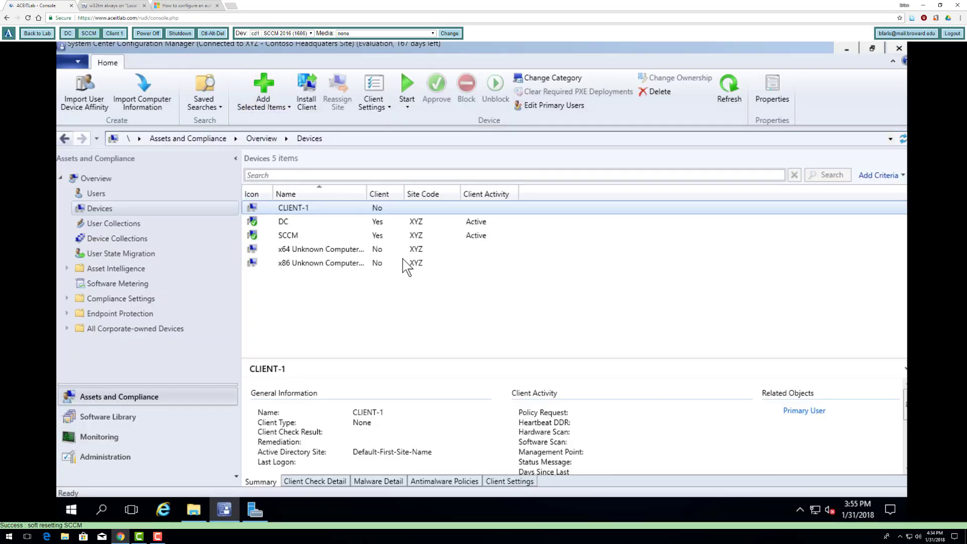
pyautogui.click(113, 33)
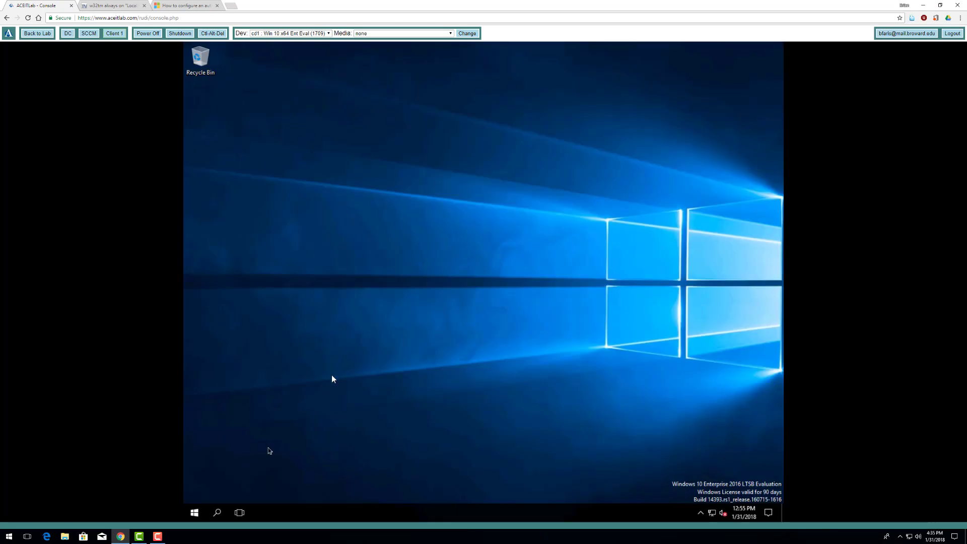
# - Search for c:\ from the Start menu and open the C:\Windows folder result
pyautogui.click(195, 513)
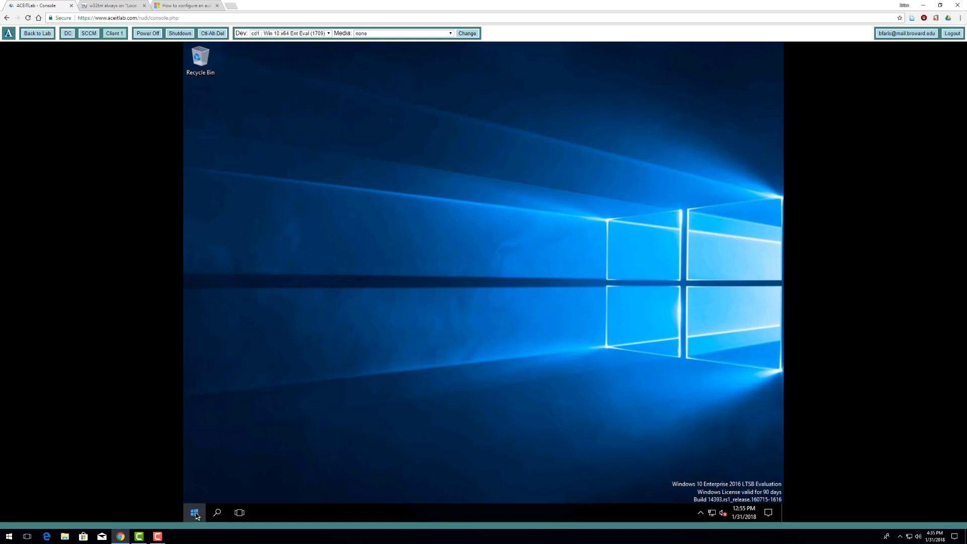
pyautogui.click(196, 514)
pyautogui.click(196, 514)
pyautogui.write('c')
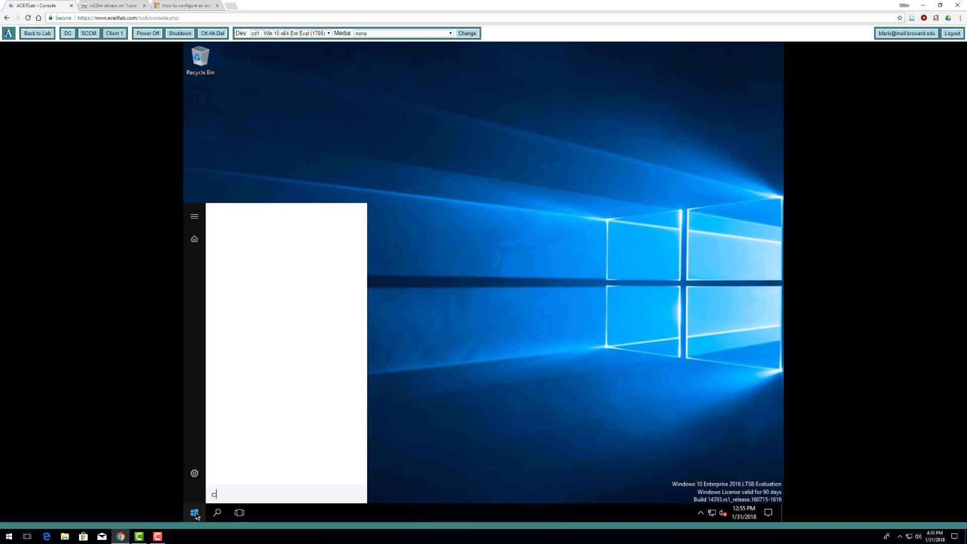
pyautogui.write(':\\')
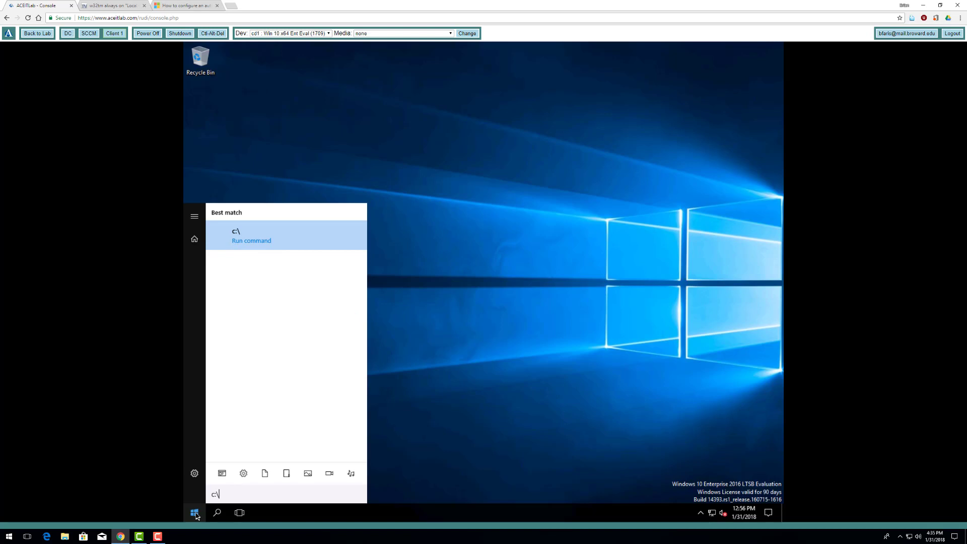
pyautogui.press('BackSpace')
pyautogui.press('BackSpace')
pyautogui.press('BackSpace')
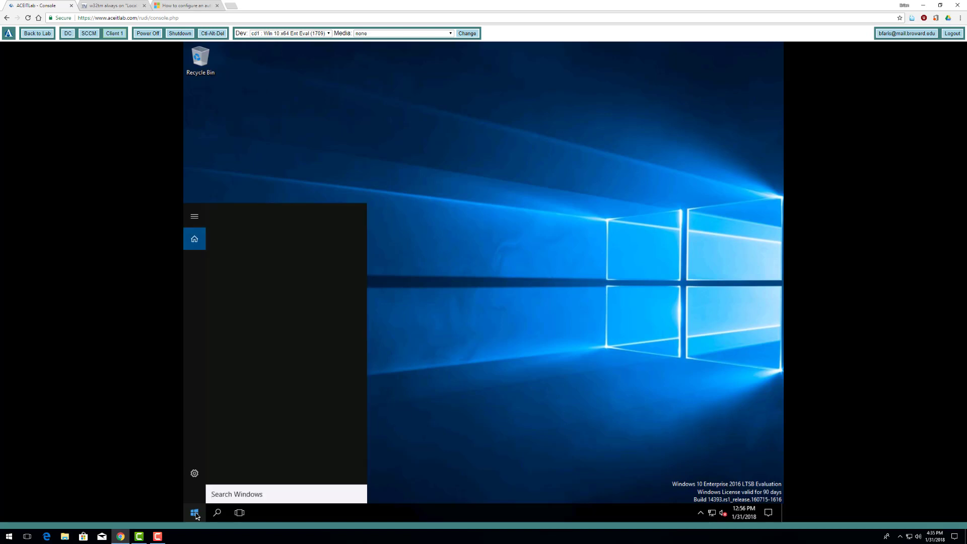
pyautogui.click(415, 440)
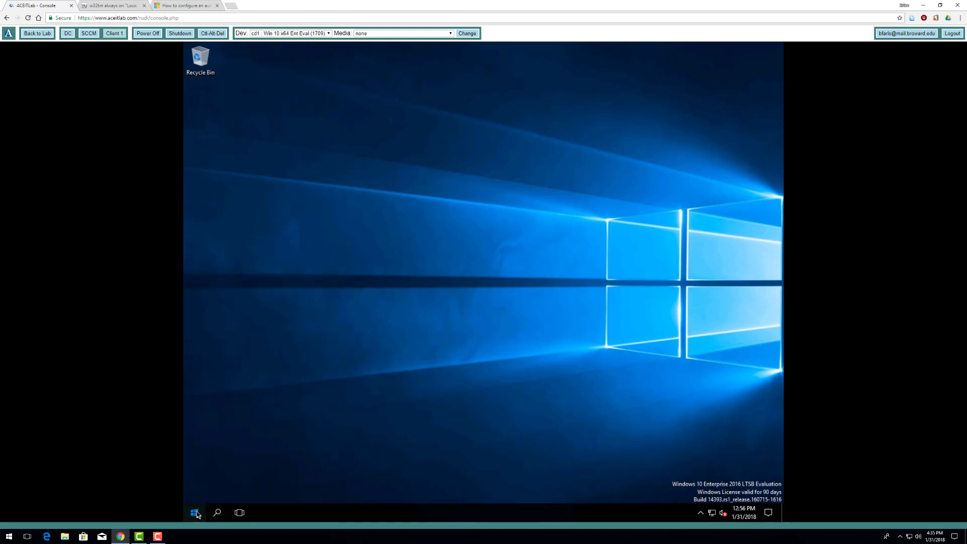
pyautogui.click(195, 513)
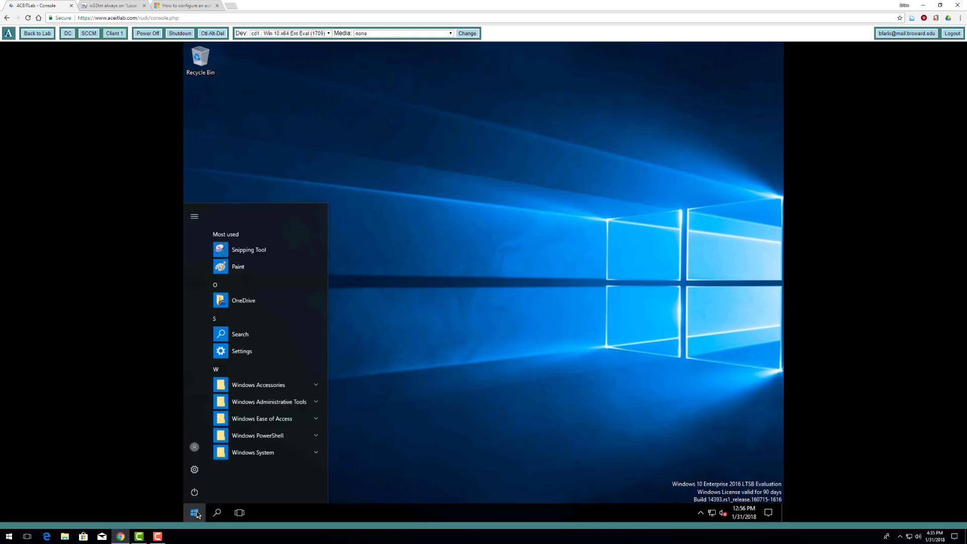
pyautogui.write('c:\\')
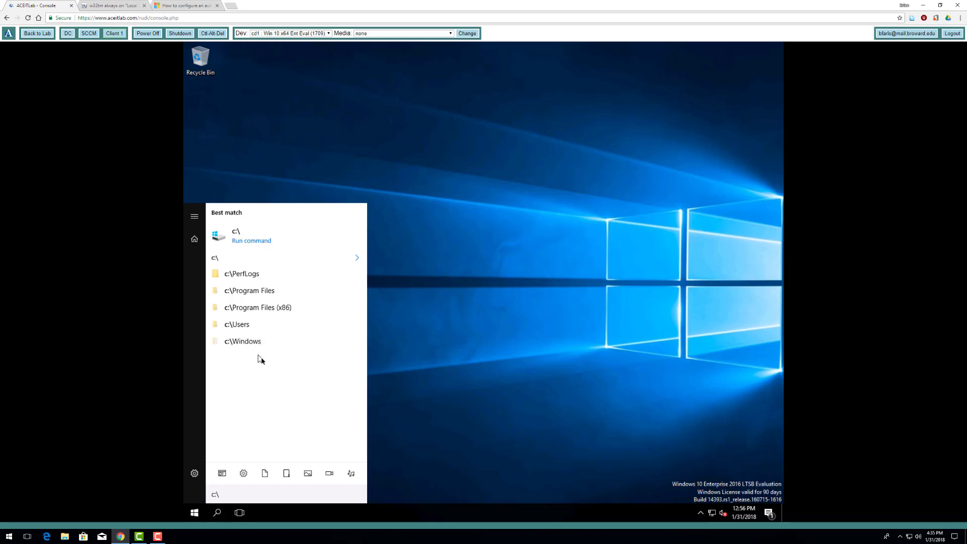
pyautogui.click(357, 257)
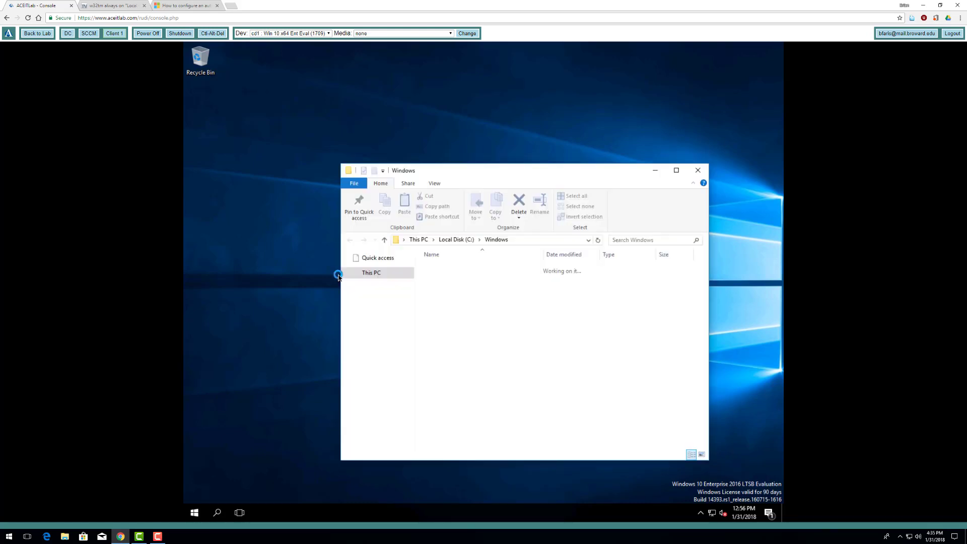
# - Close the three duplicate Windows folder windows and the OneDrive update prompt
pyautogui.click(659, 135)
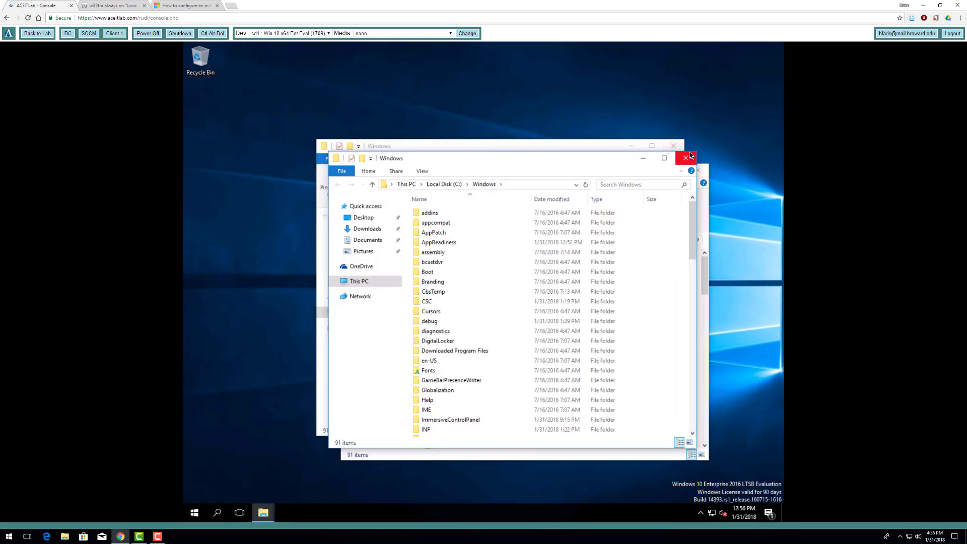
pyautogui.click(671, 147)
pyautogui.click(683, 157)
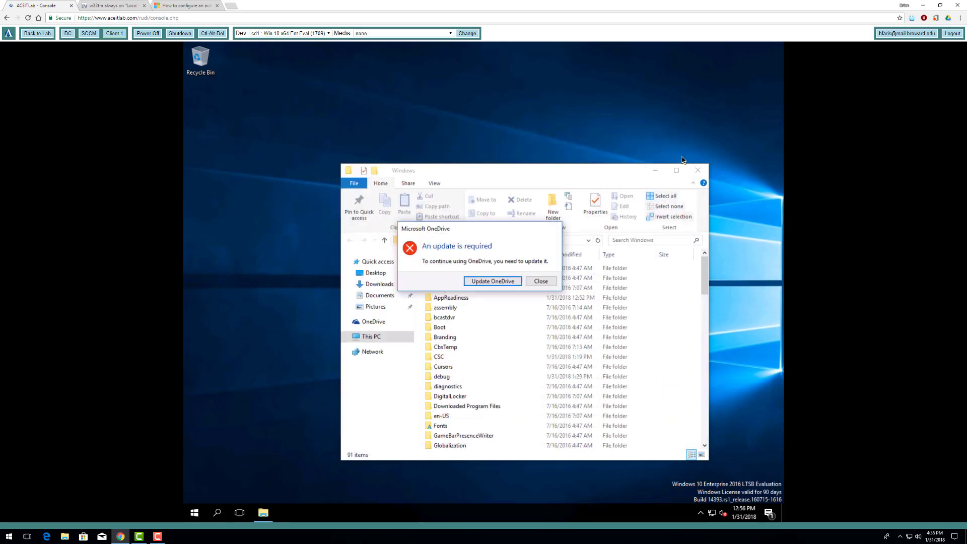
pyautogui.click(537, 282)
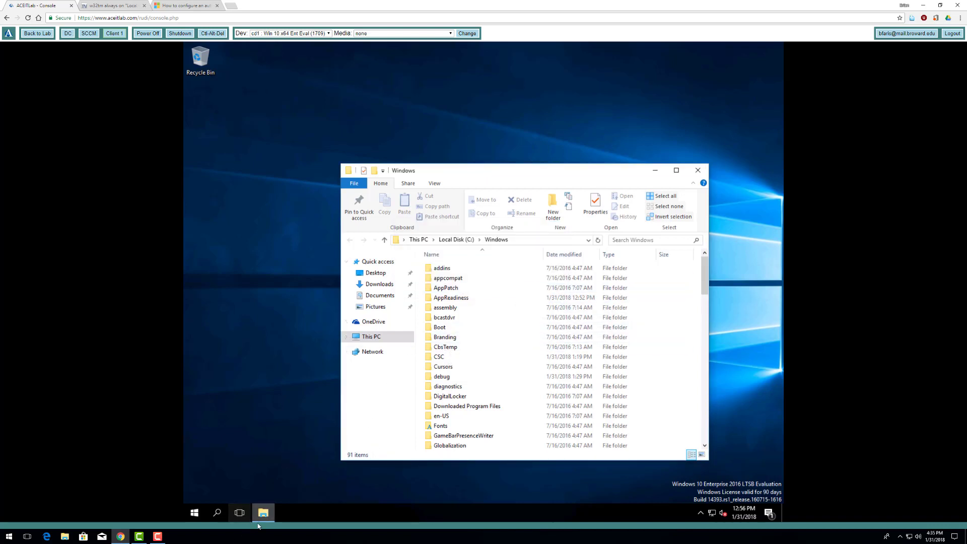
# - Pin File Explorer to the taskbar and bring up the Start power-user menu
pyautogui.click(262, 515)
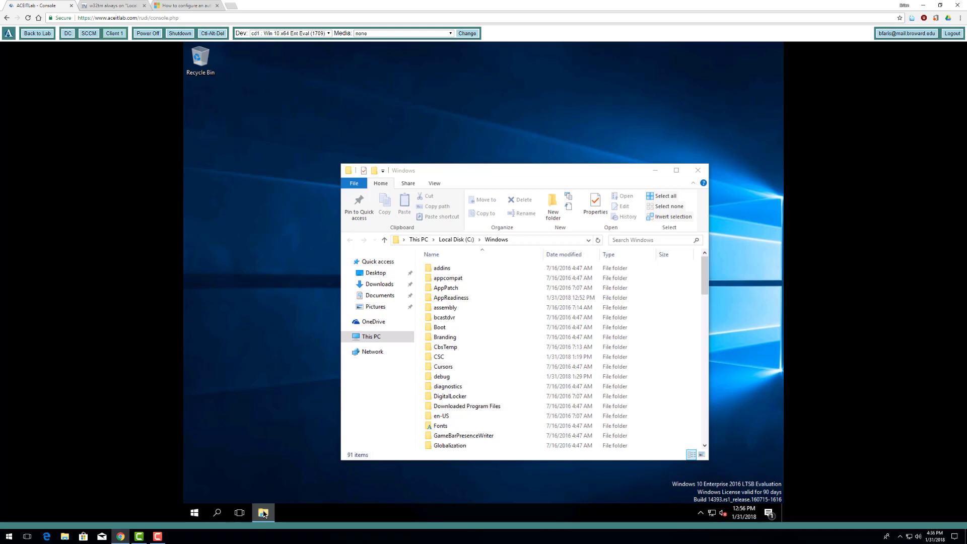
pyautogui.rightClick(264, 514)
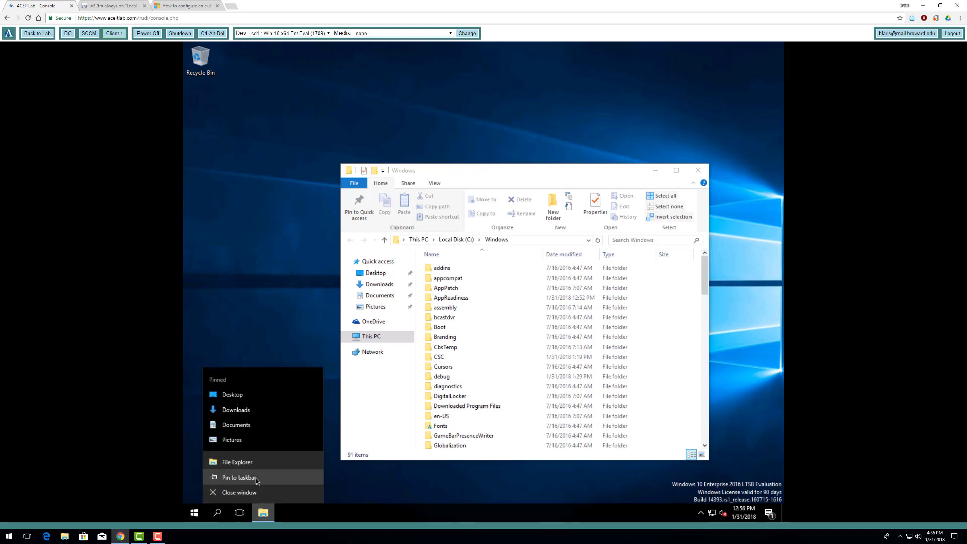
pyautogui.click(257, 479)
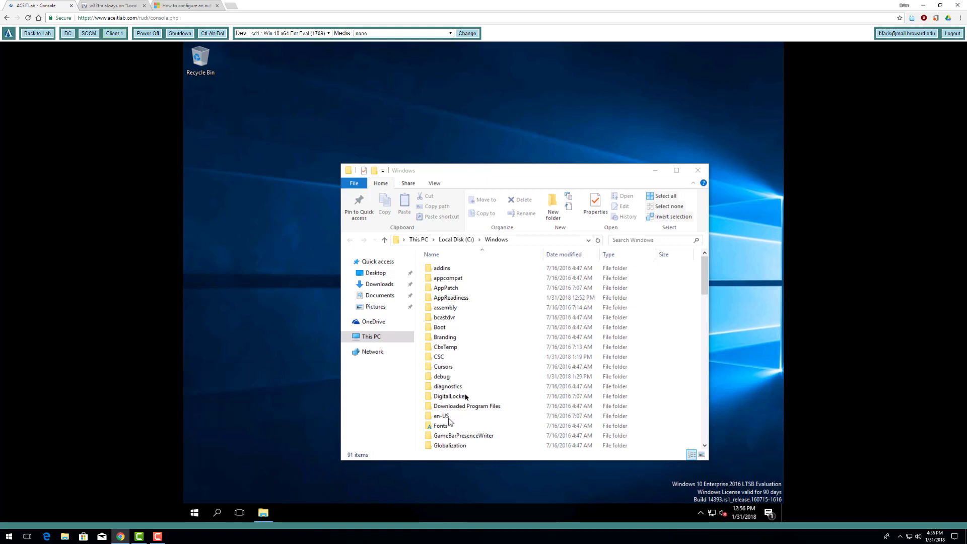
pyautogui.click(599, 240)
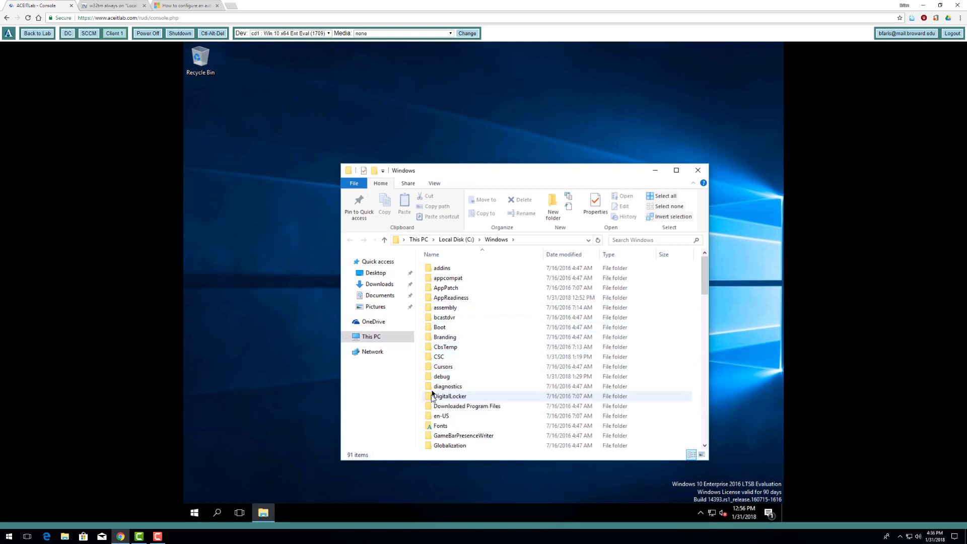
pyautogui.click(195, 513)
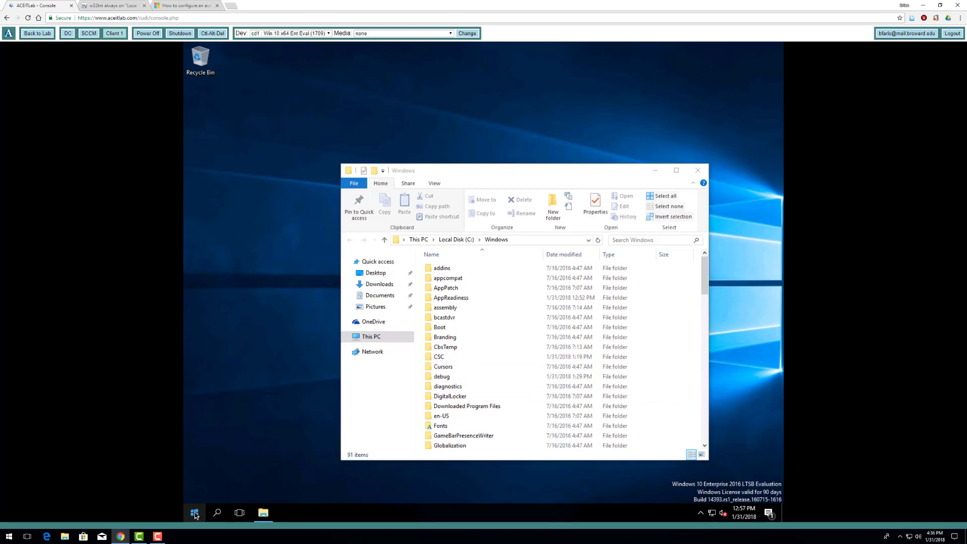
pyautogui.rightClick(195, 513)
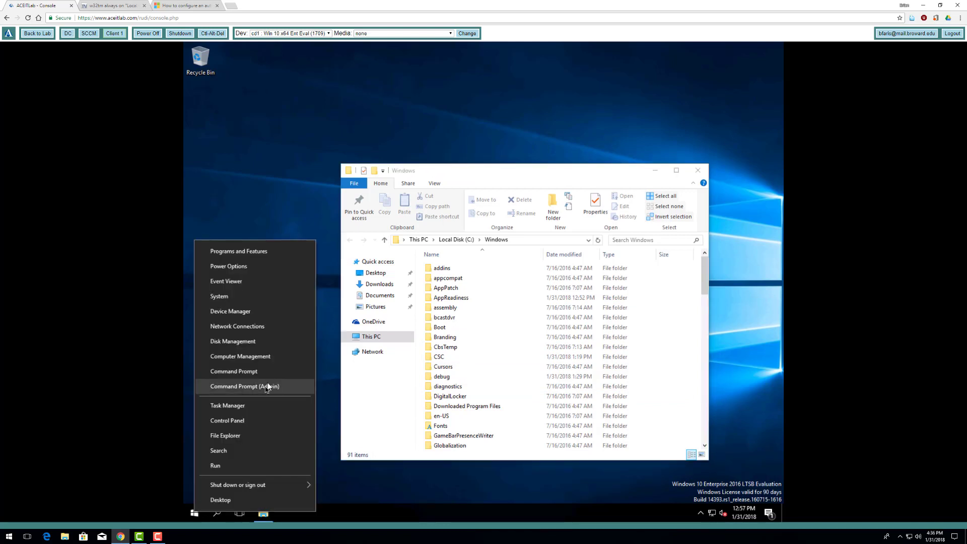
# - From an administrator Command Prompt, run \\sccm\c$\Program Files\Microsoft Configuration Manager\Client\ccmsetup.exe
pyautogui.click(245, 386)
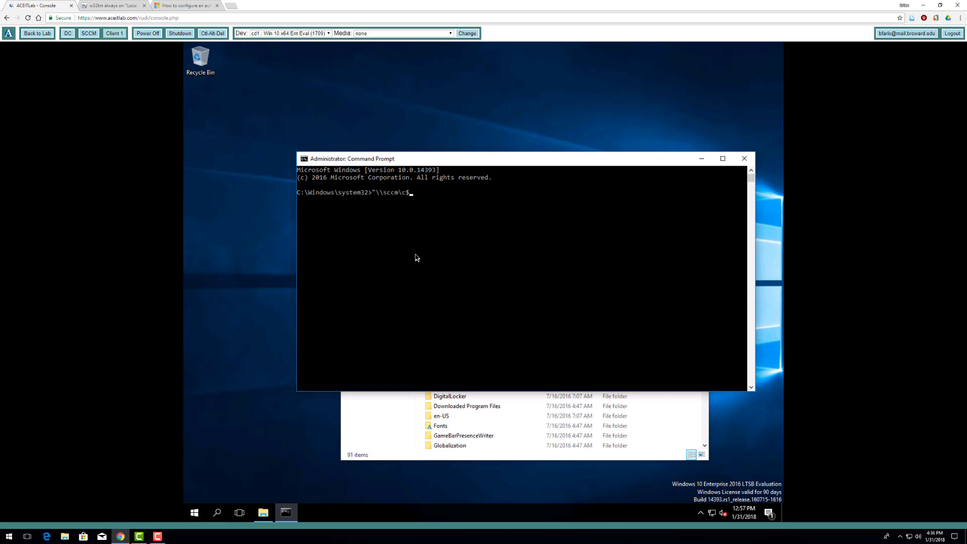
pyautogui.press('Tab')
pyautogui.write('\\mic')
pyautogui.press('Tab')
pyautogui.press('Tab')
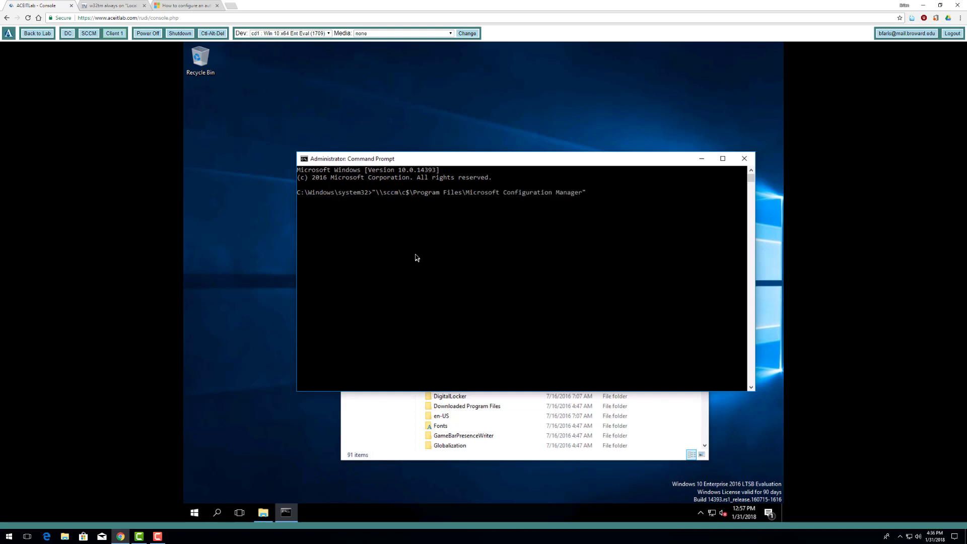
pyautogui.write('\\c')
pyautogui.press('Tab')
pyautogui.write('\\ccm')
pyautogui.press('Tab')
pyautogui.press('Return')
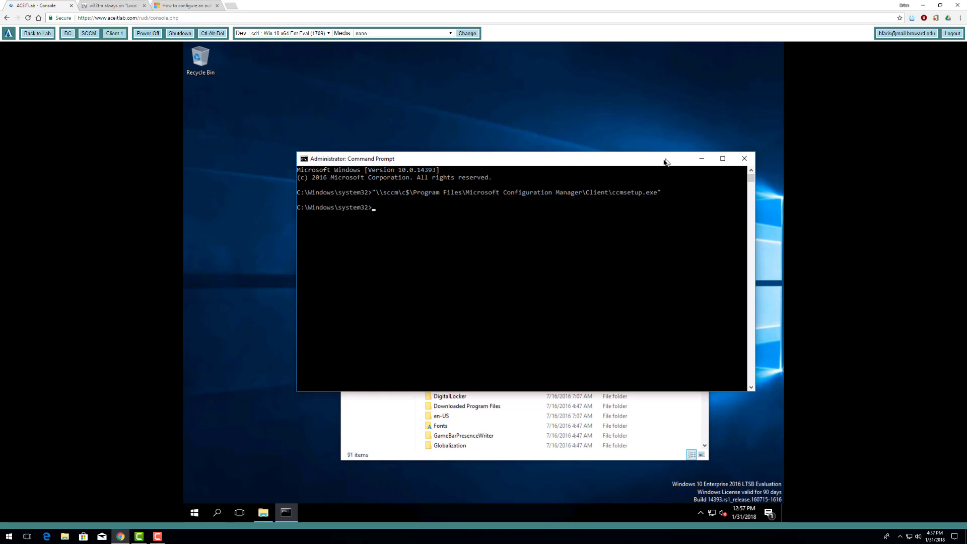
# - Confirm C:\Windows\ccmsetup fills with 14 client installation files, then close that Explorer window
pyautogui.click(386, 426)
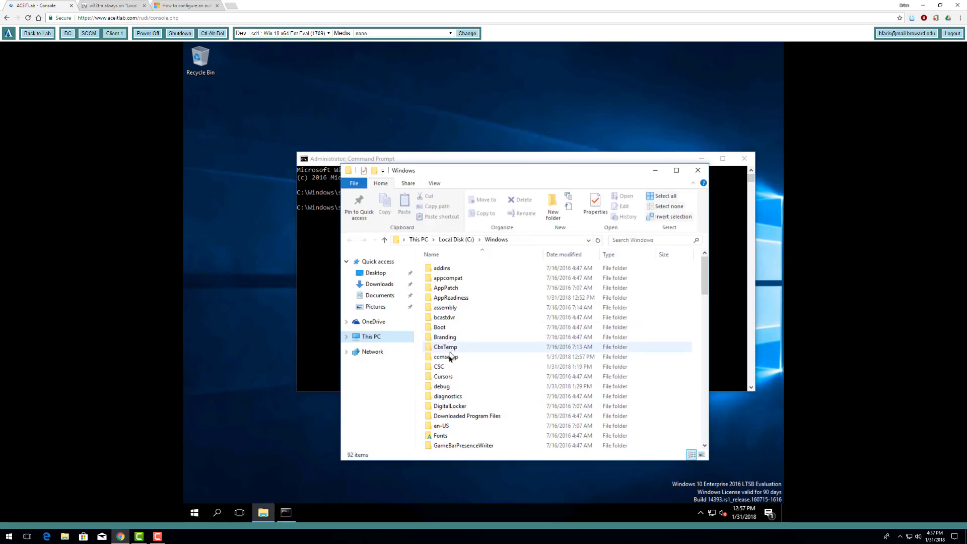
pyautogui.moveTo(450, 358)
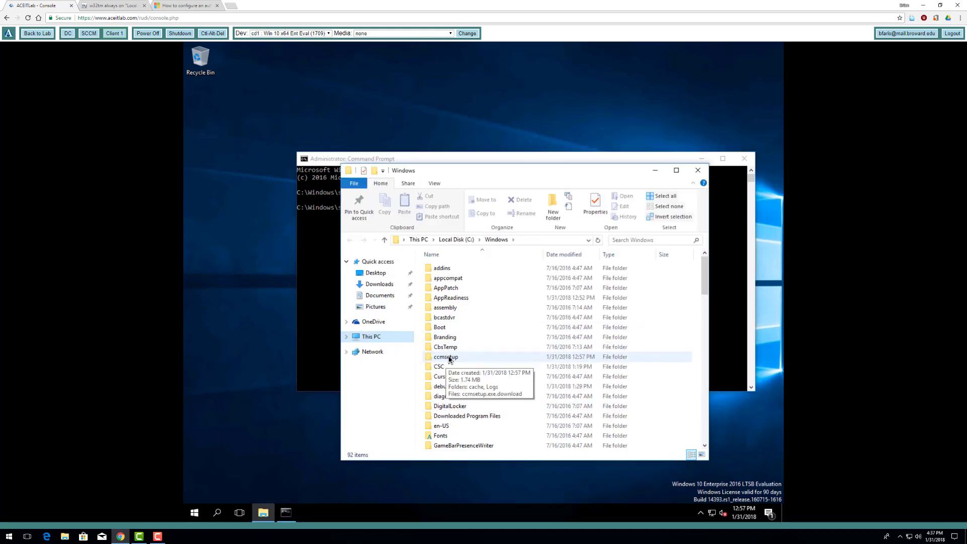
pyautogui.doubleClick(450, 358)
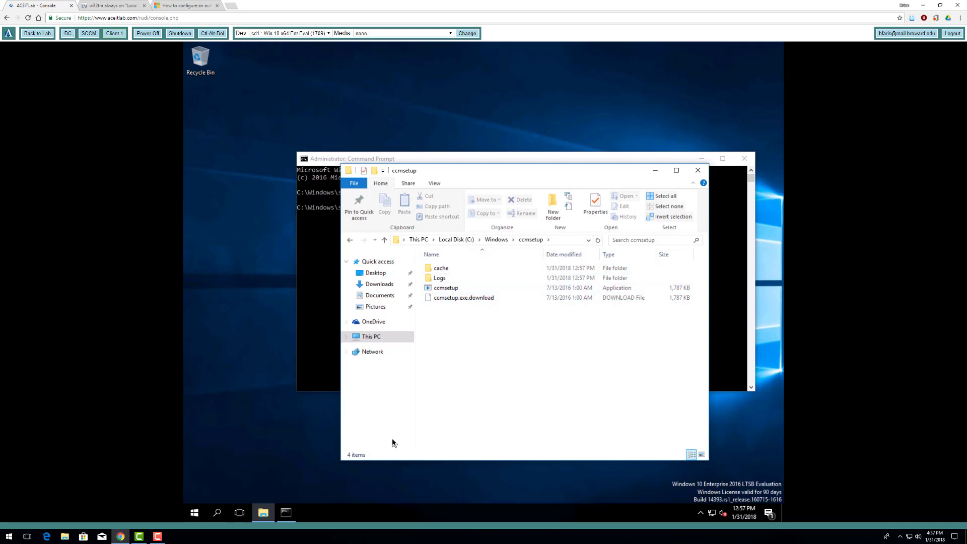
pyautogui.click(158, 537)
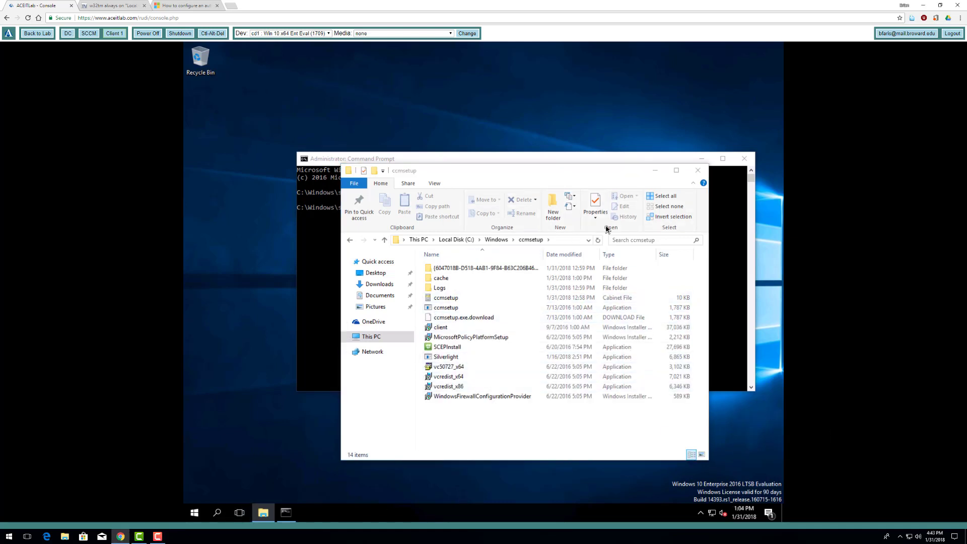
pyautogui.click(697, 171)
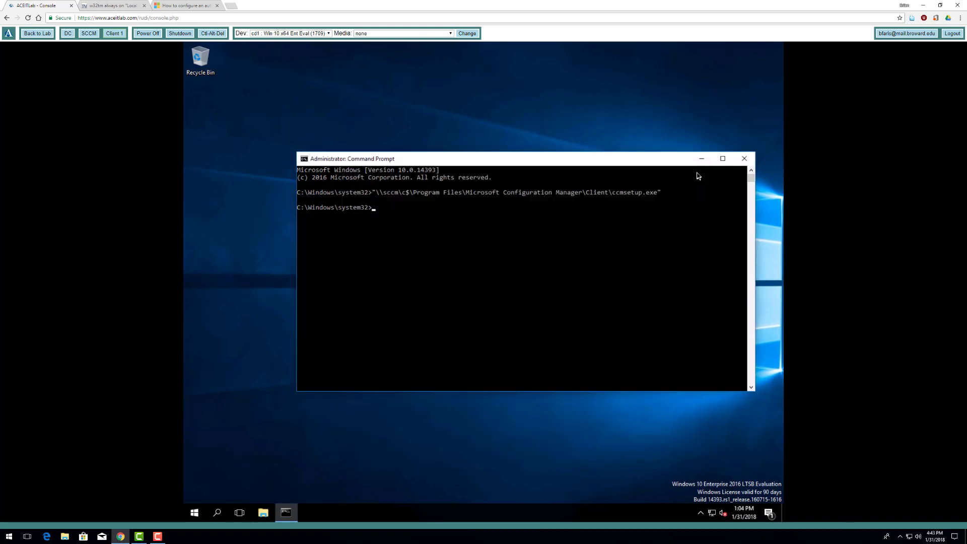
# - Close the Command Prompt and verify Software Center is listed under Recently added in Start
pyautogui.click(744, 158)
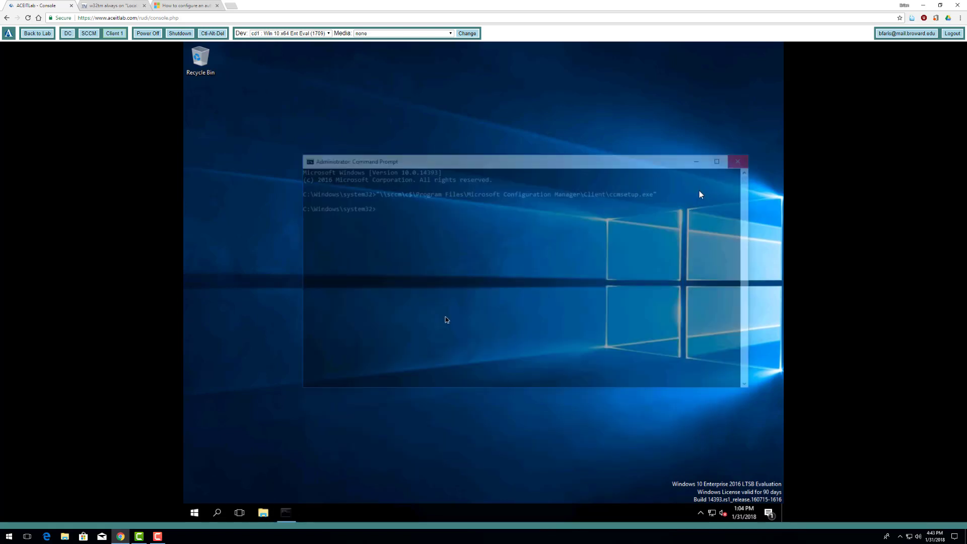
pyautogui.click(195, 513)
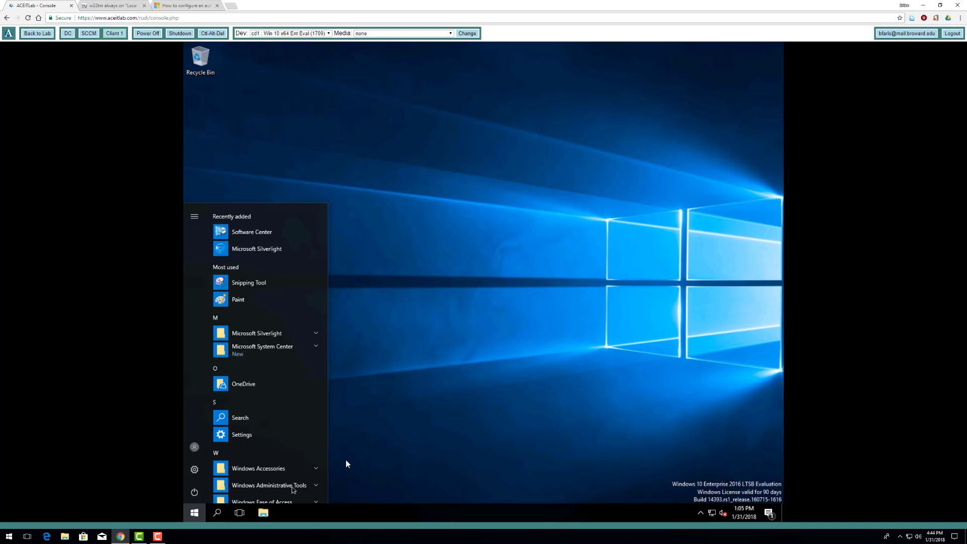
pyautogui.click(403, 445)
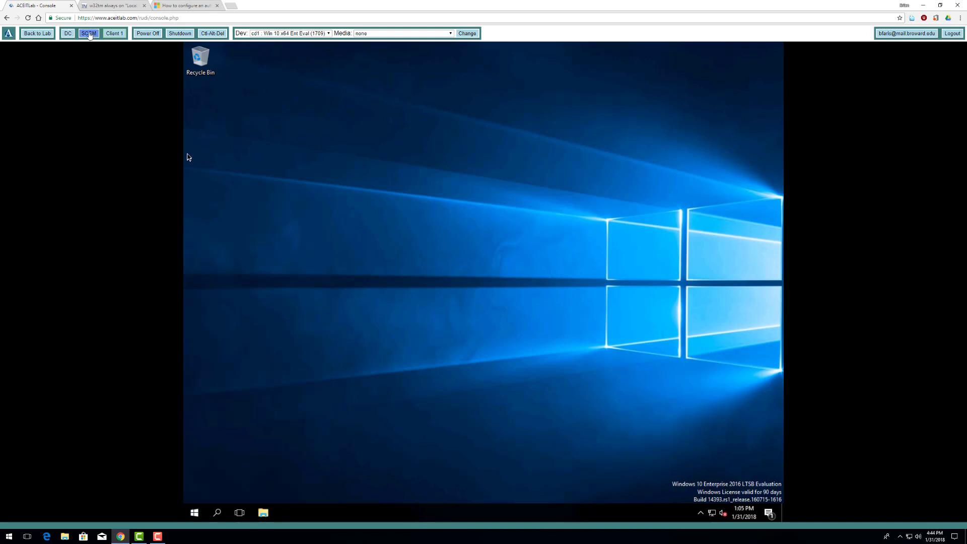
# - On the SCCM server, refresh Devices until CLIENT-1 shows client installed and Active
pyautogui.click(90, 34)
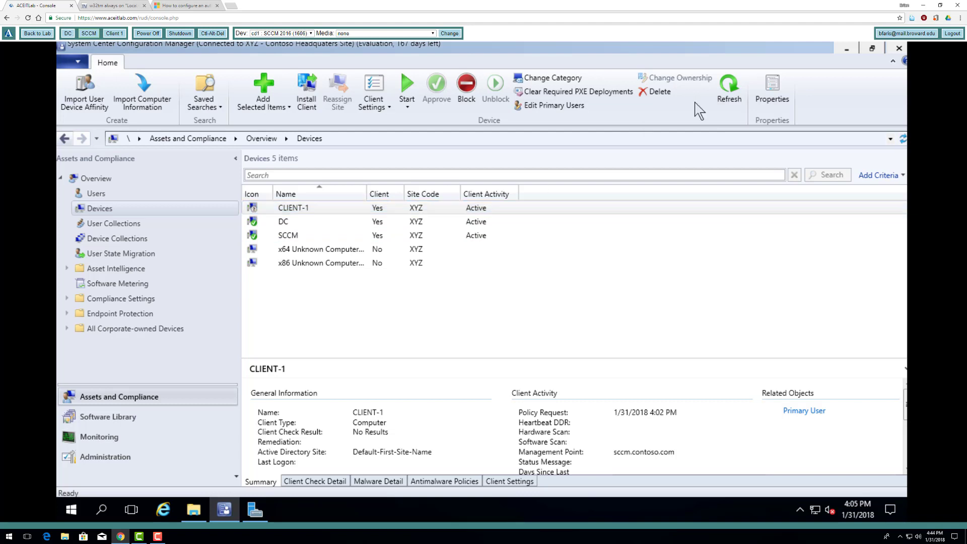
pyautogui.click(728, 93)
pyautogui.click(202, 96)
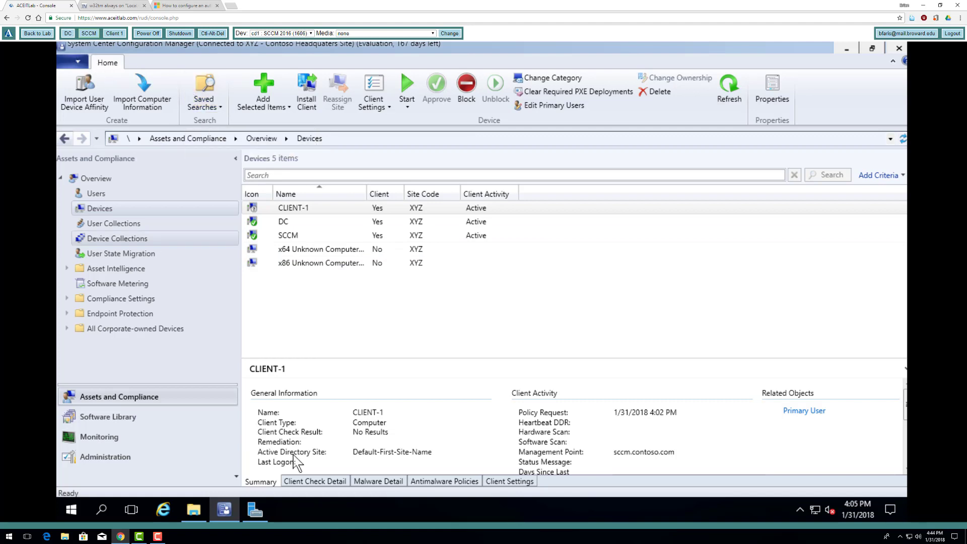
pyautogui.click(158, 537)
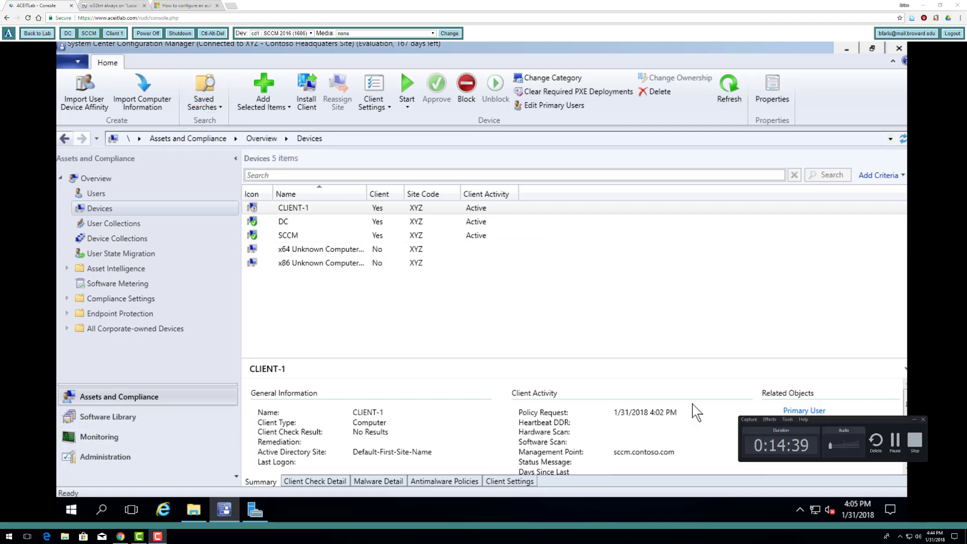